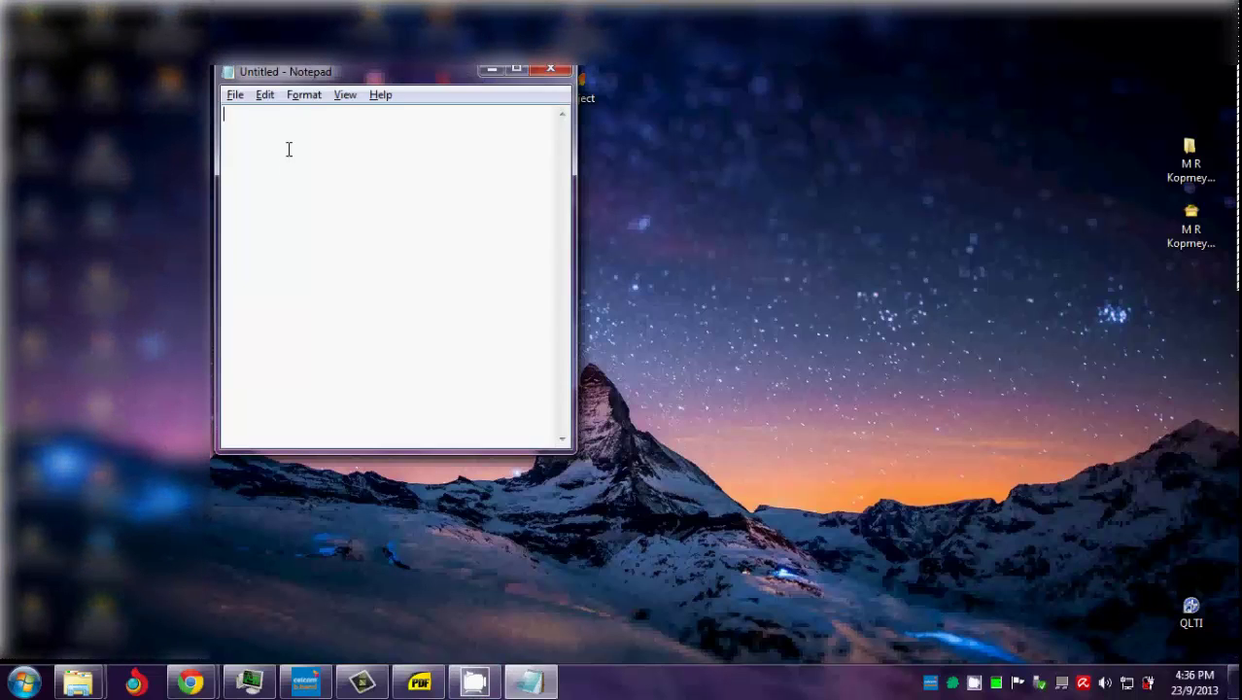
- Type a capitalised note about changing PDF background and text colour, then erase it
key(Caps_Lock)
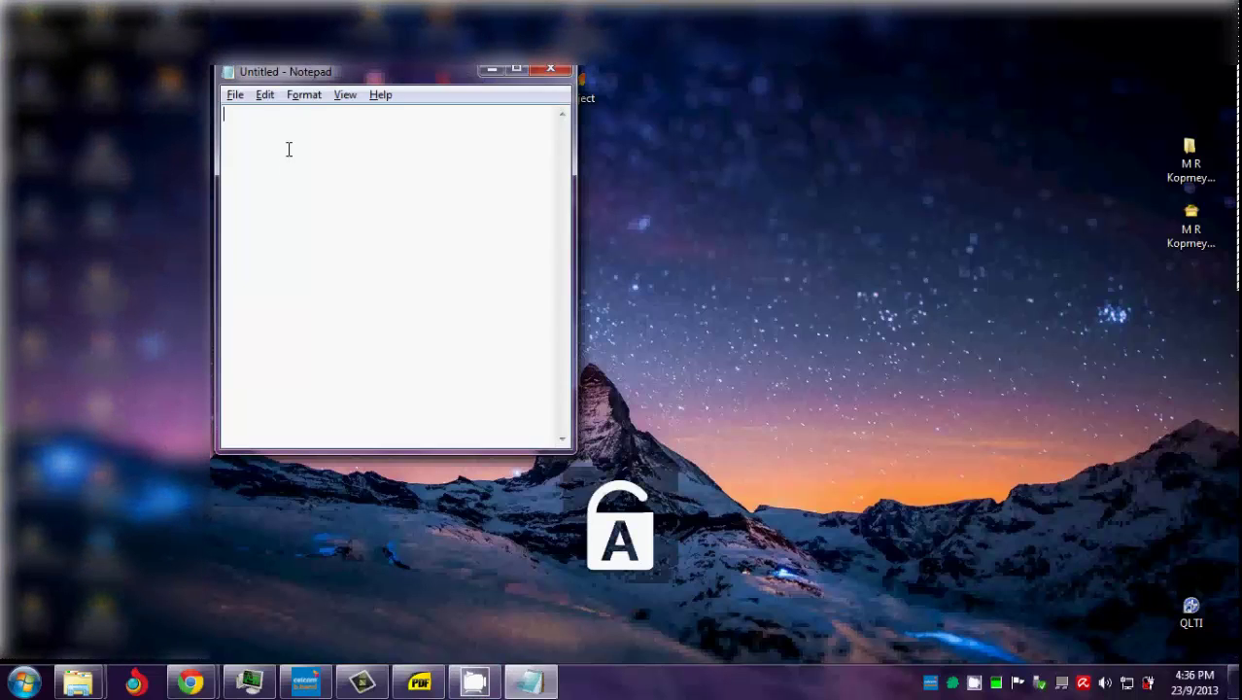
key(Caps_Lock)
text(HOW T)
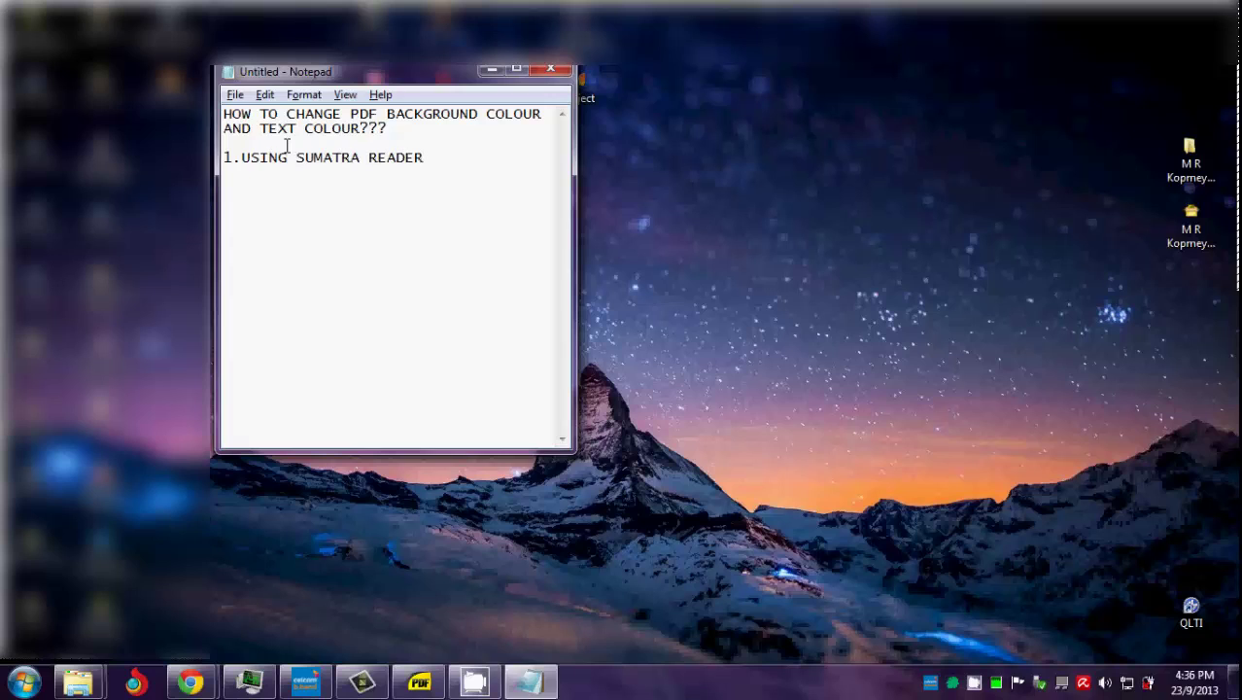
key(ctrl+a)
key(Delete)
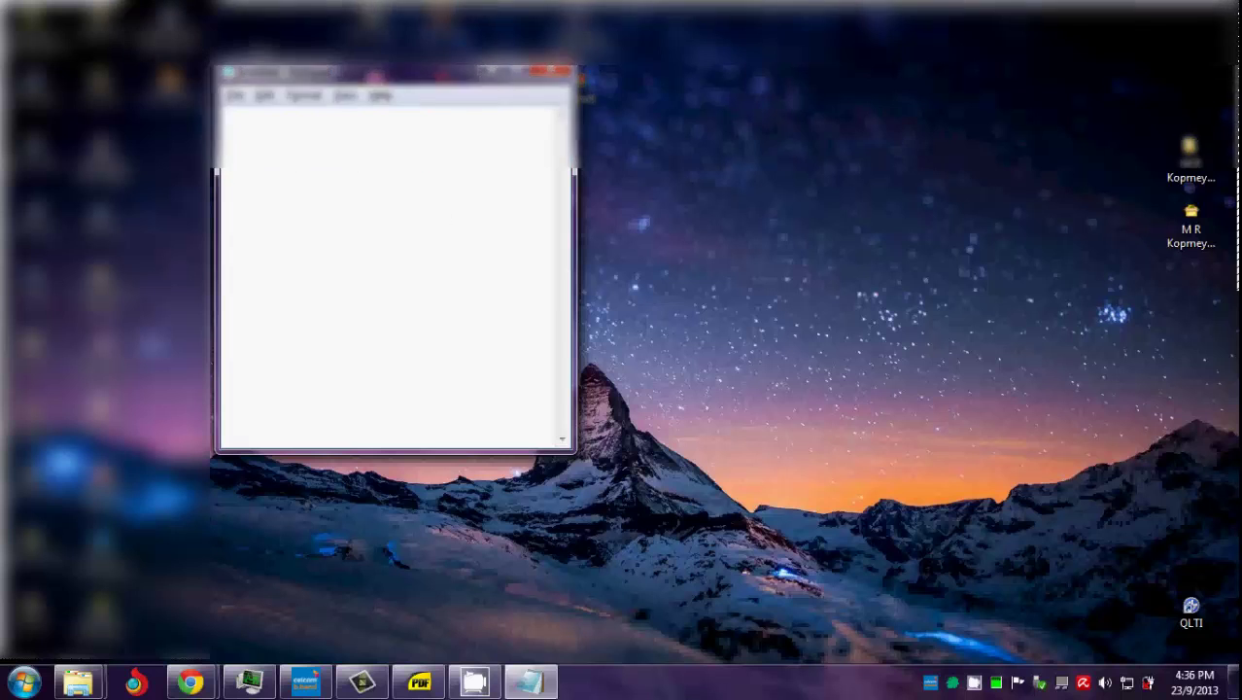
- Minimize the empty note and restore the relationship ebook maximized in SumatraPDF
click(491, 69)
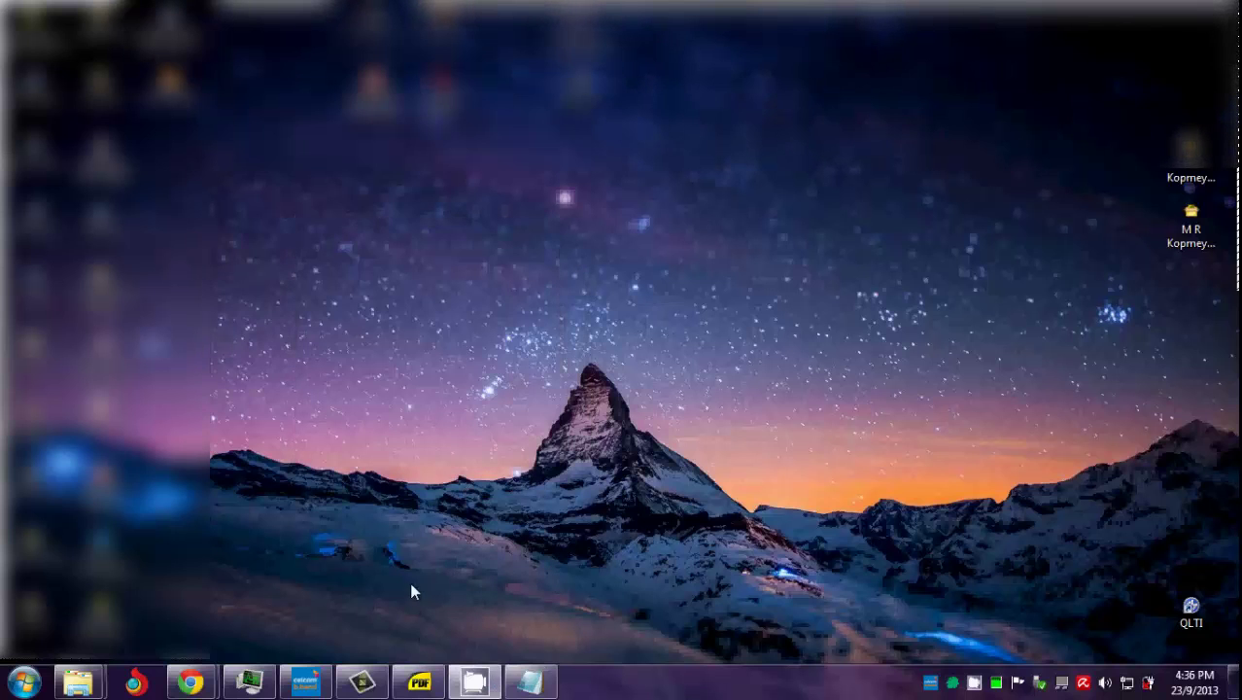
click(420, 680)
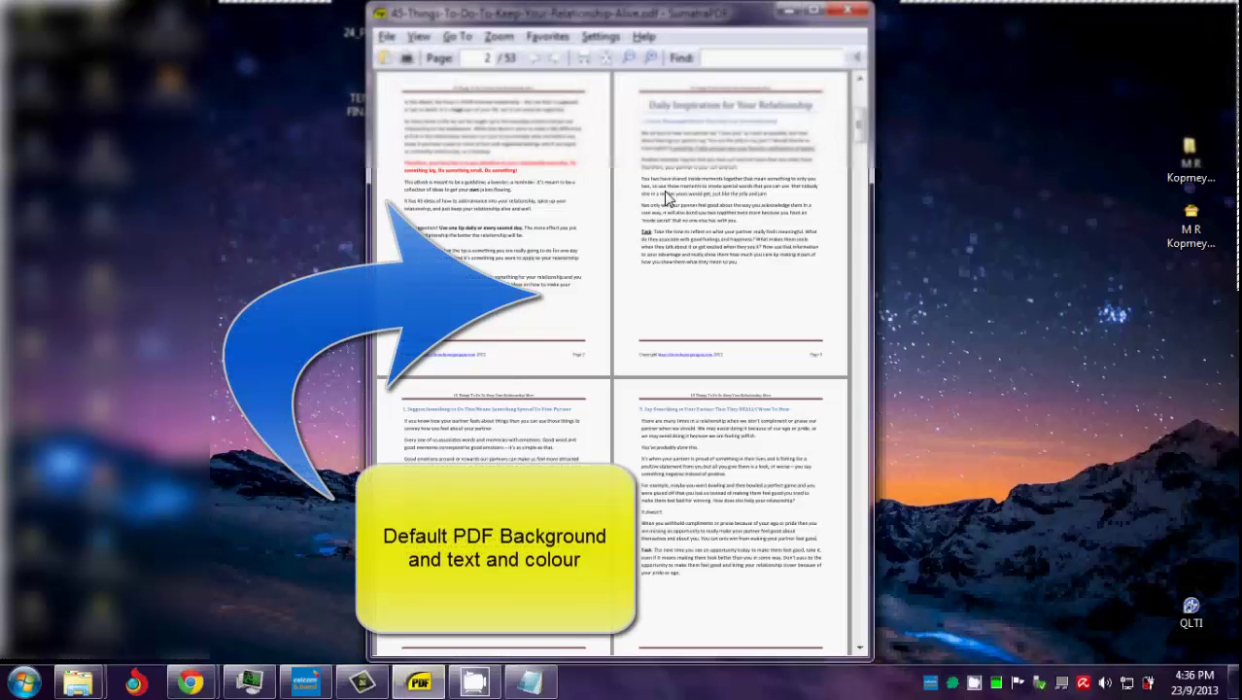
click(814, 11)
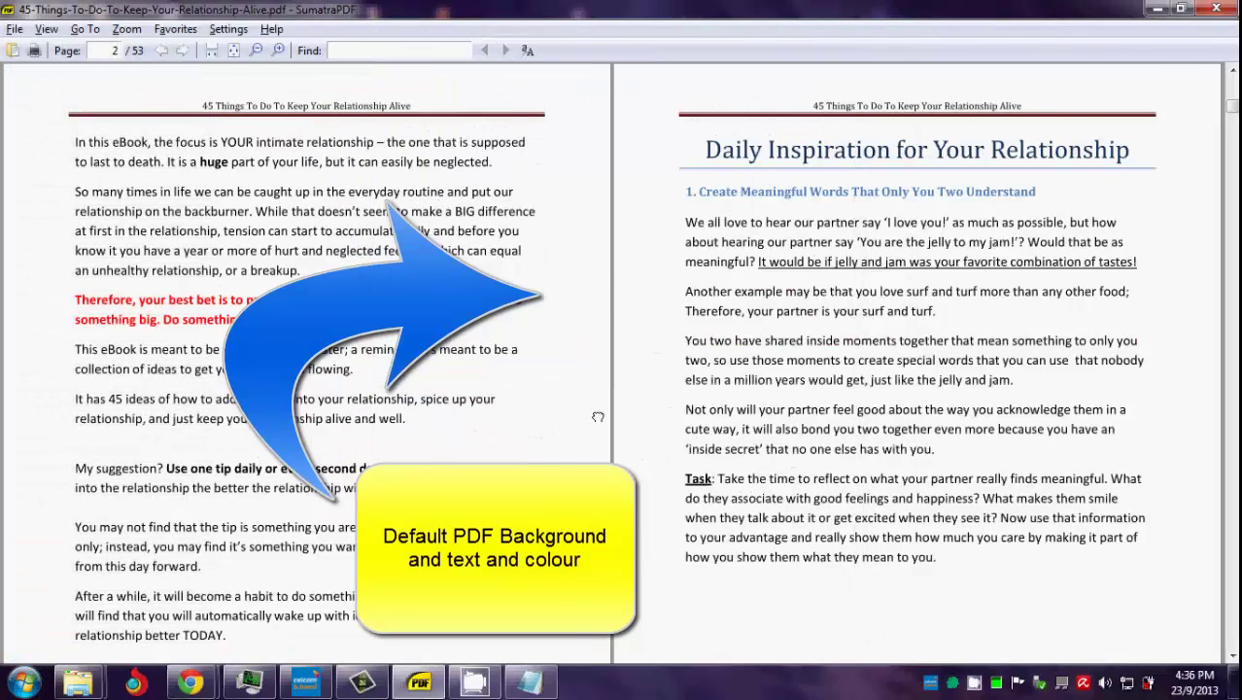
scroll(647, 388, down, 5)
scroll(640, 291, down, 5)
scroll(633, 205, down, 5)
scroll(633, 205, down, 3)
scroll(498, 247, up, 1)
scroll(584, 250, up, 3)
scroll(567, 212, up, 2)
scroll(569, 212, up, 3)
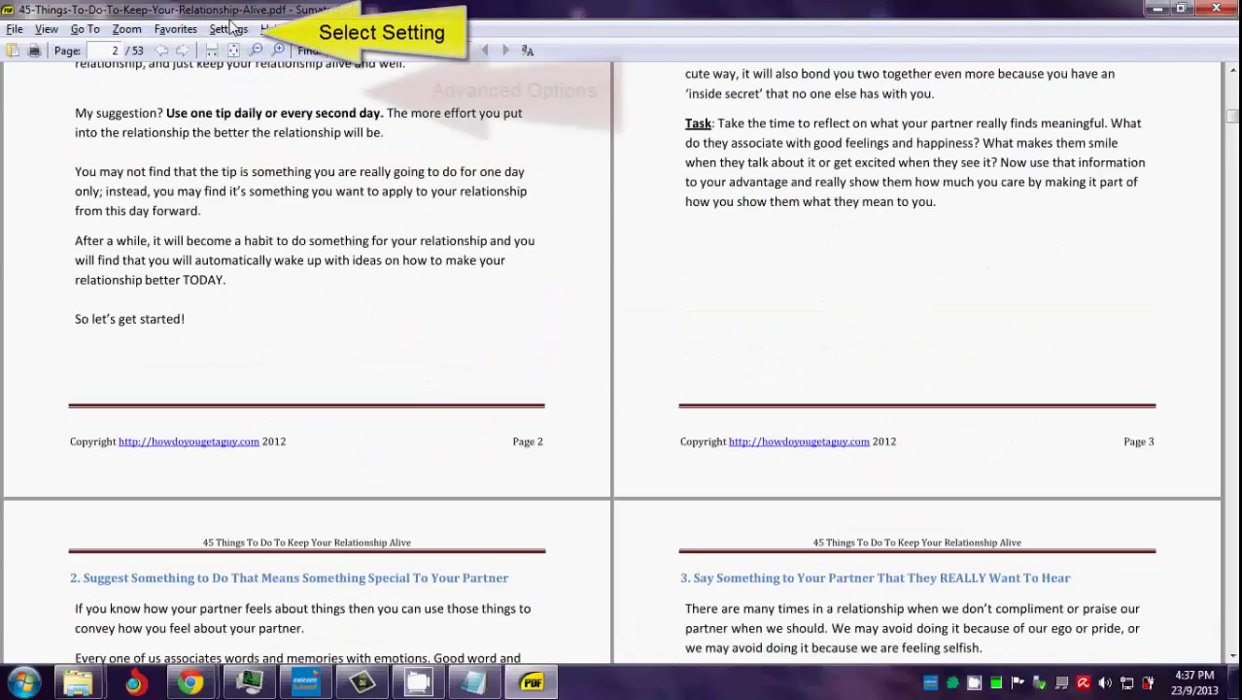
- Open SumatraPDF's Advanced Options file, enlarge Notepad, and select the FixedPageUI colour lines
click(228, 29)
click(261, 91)
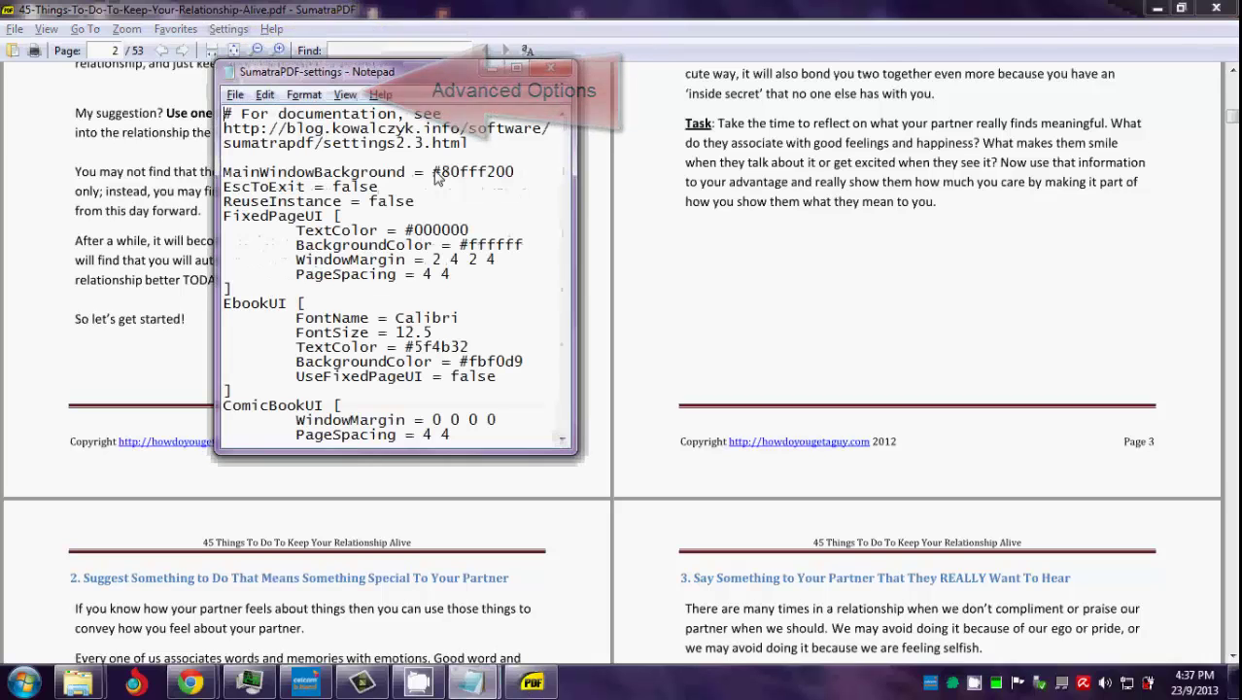
drag(462, 457, 464, 506)
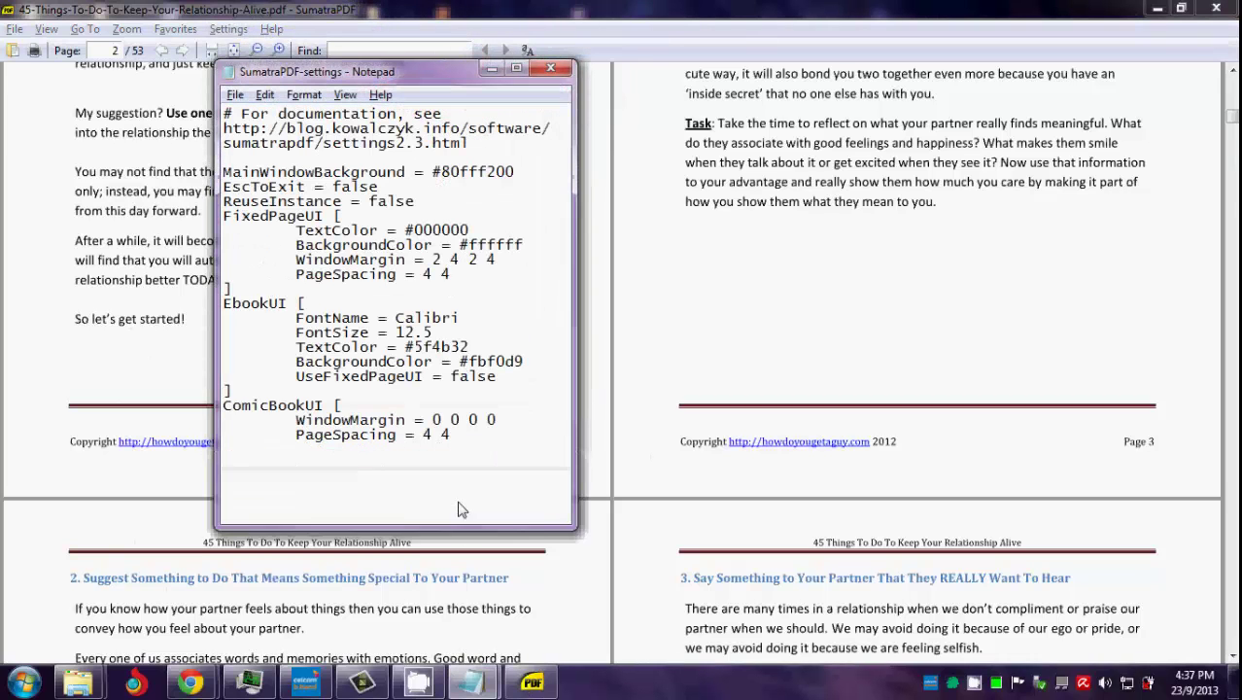
click(468, 259)
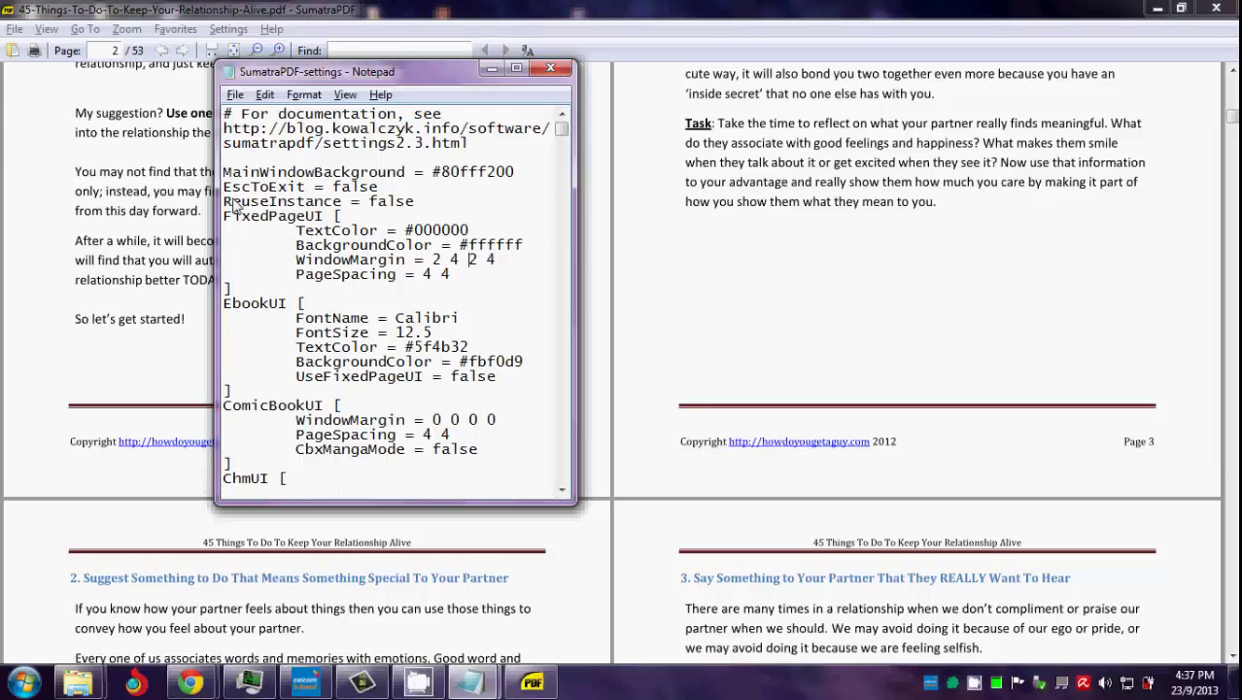
drag(225, 175, 454, 282)
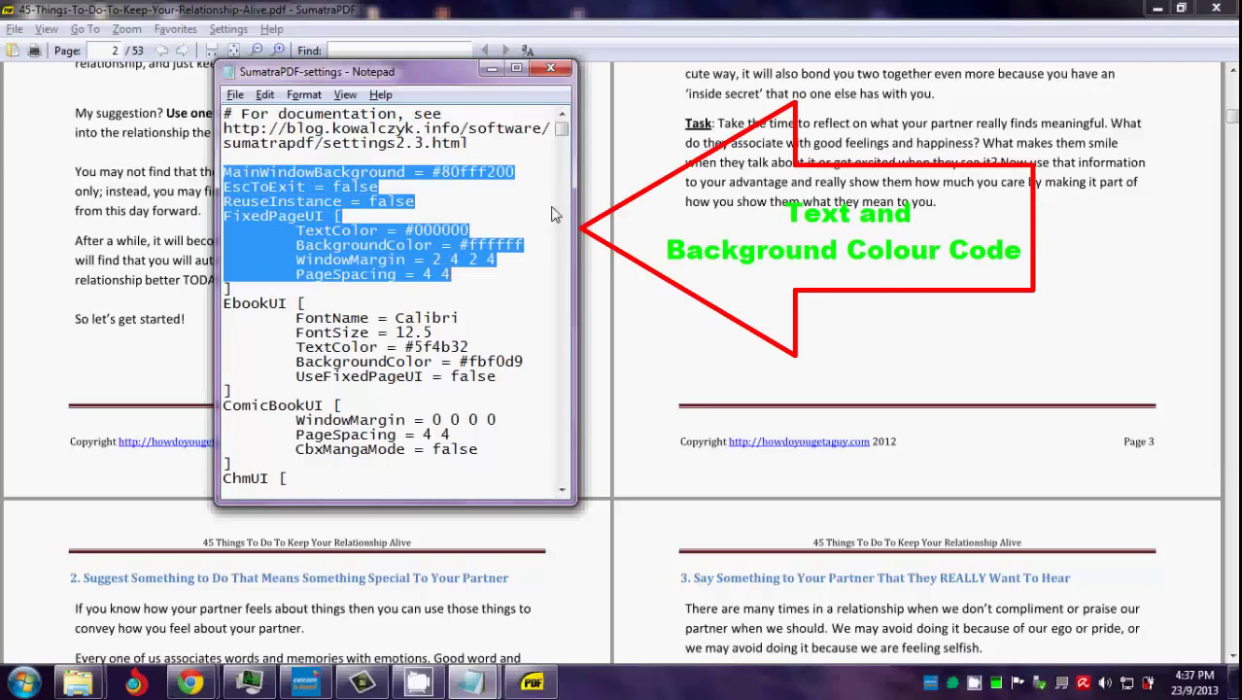
- Search 'HTML COLOUR CODE' in the incognito Chrome window and open the Html Color Codes site
click(190, 682)
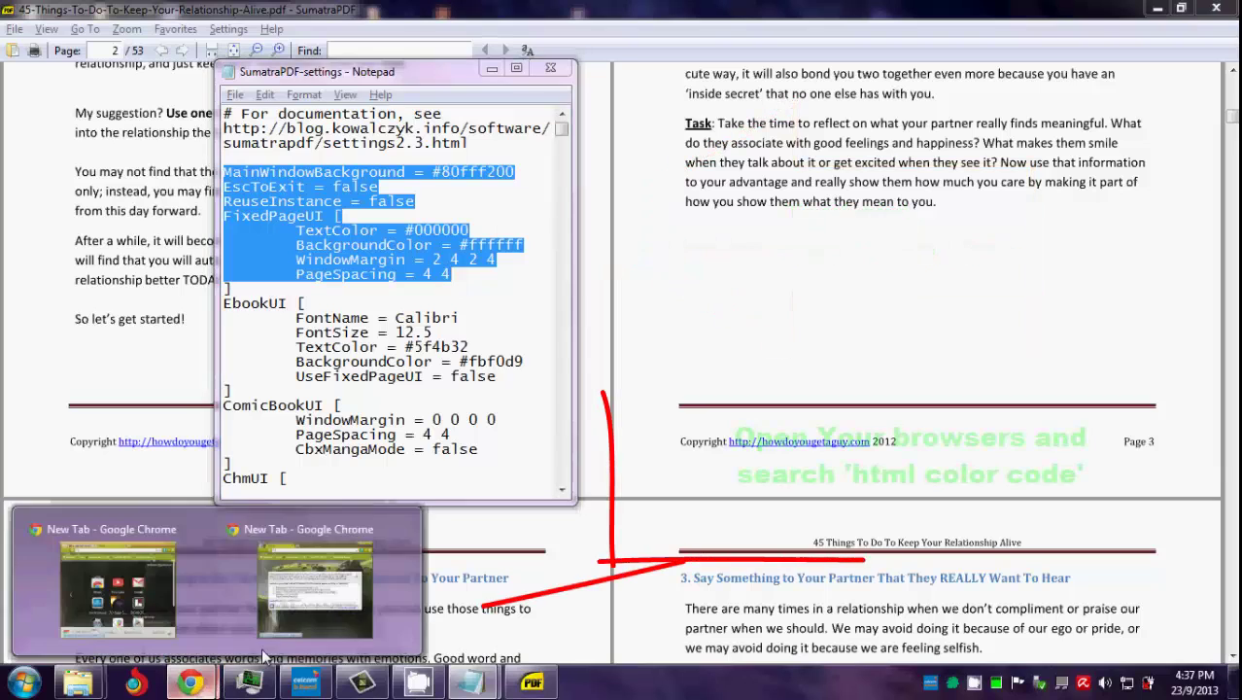
click(297, 569)
text(HT)
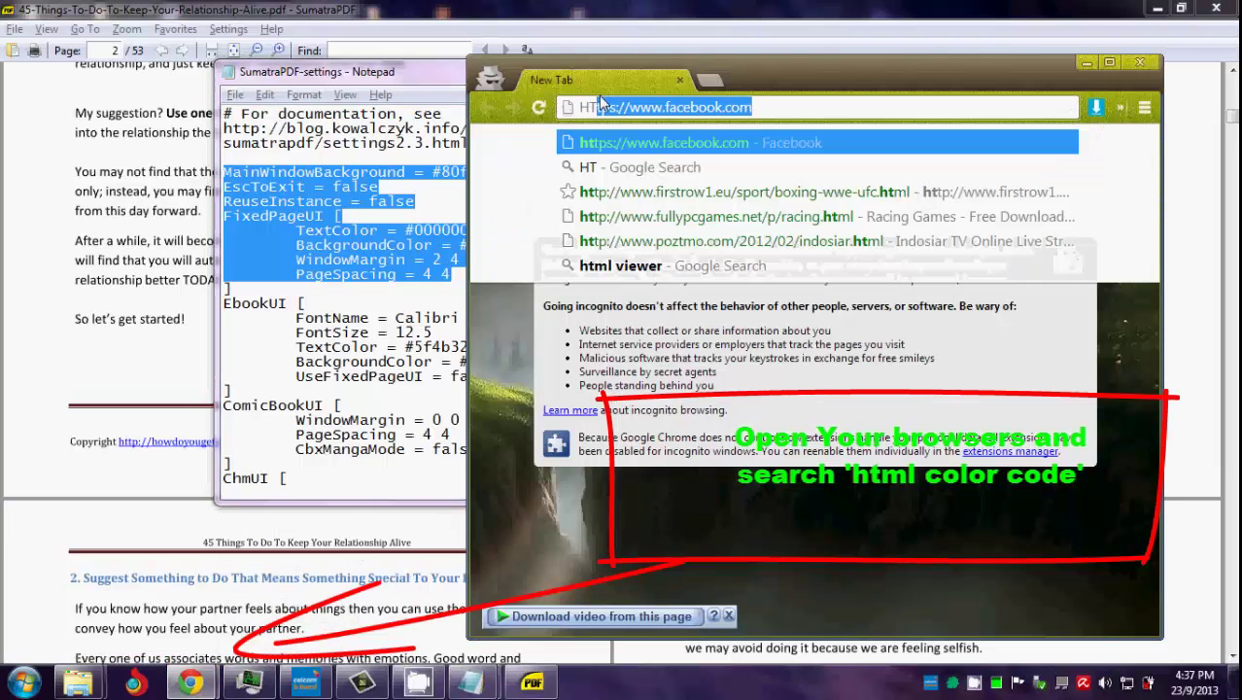
text(ML COLOUR CODE)
key(Return)
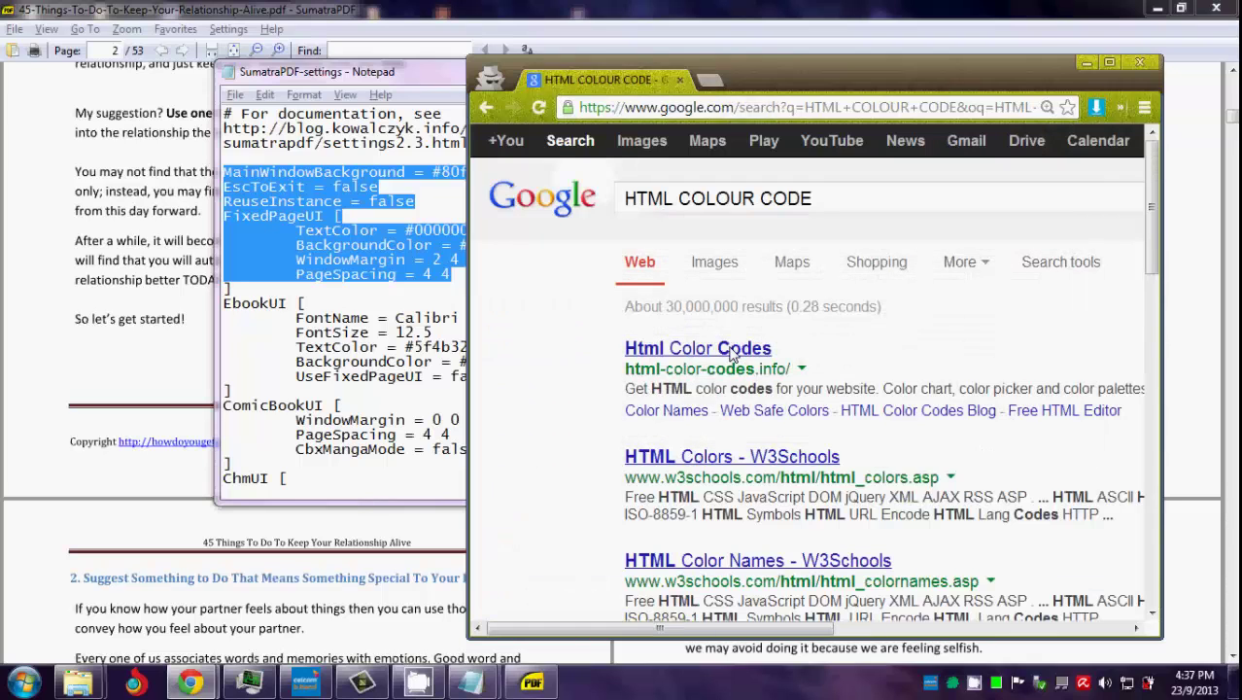
click(732, 355)
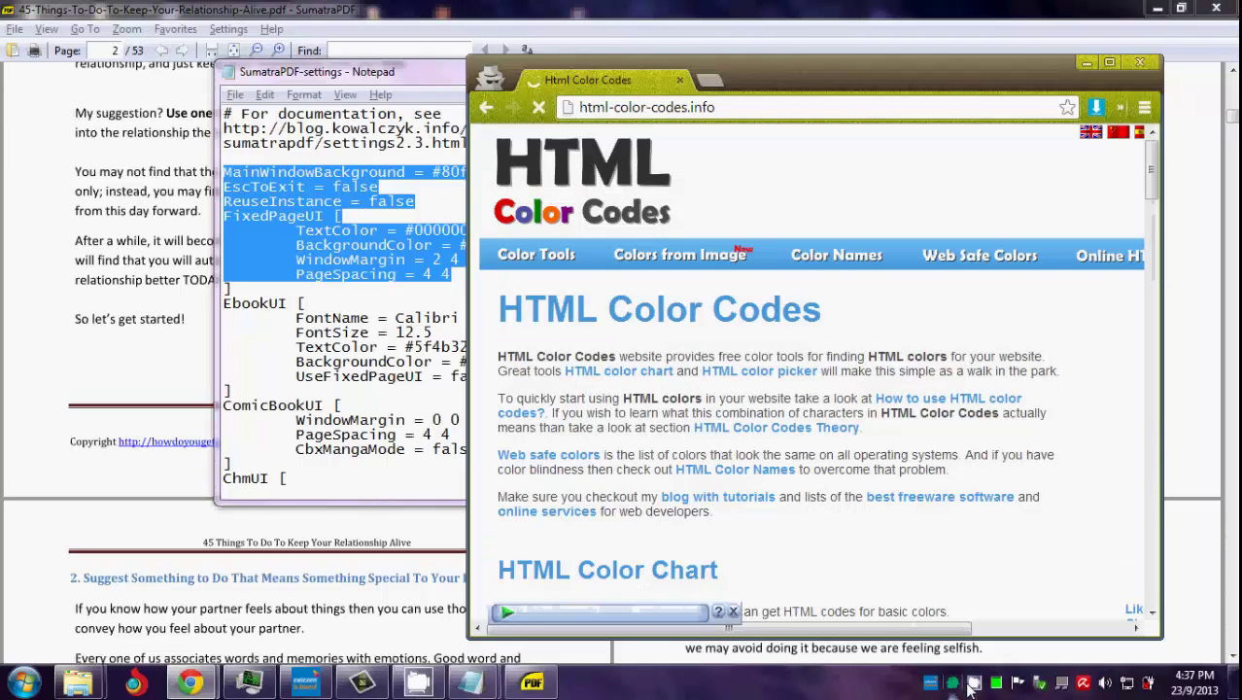
click(972, 683)
click(868, 548)
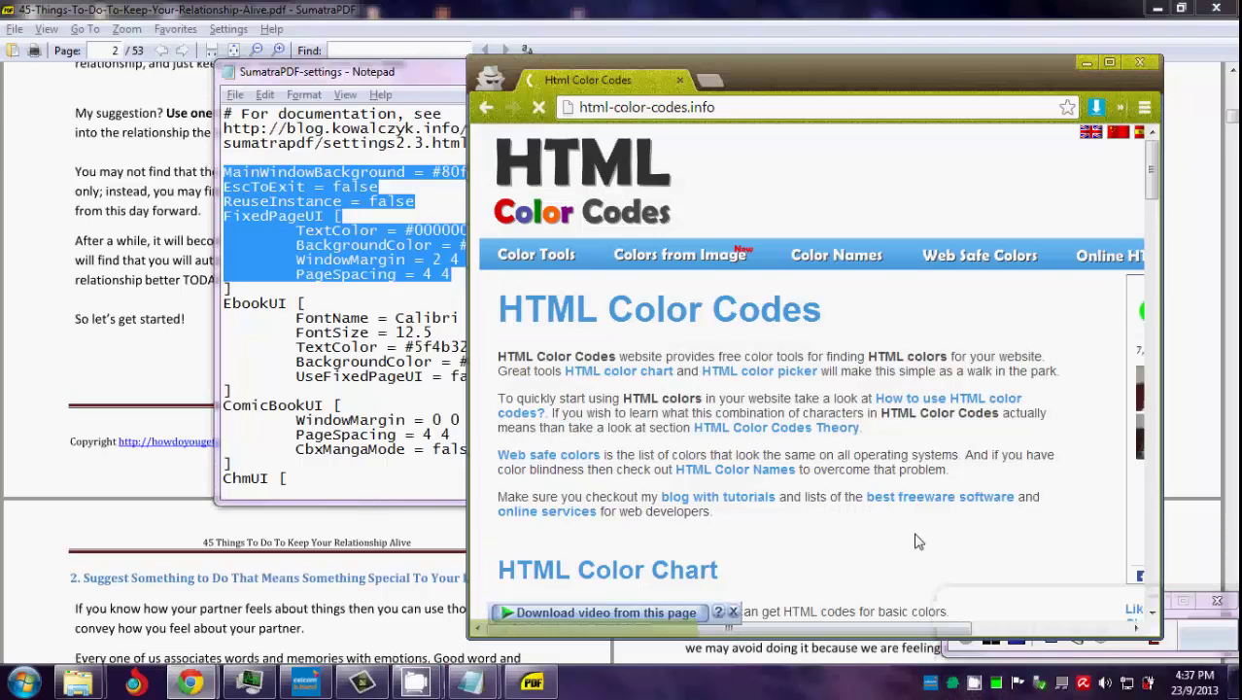
scroll(1149, 219, down, 1)
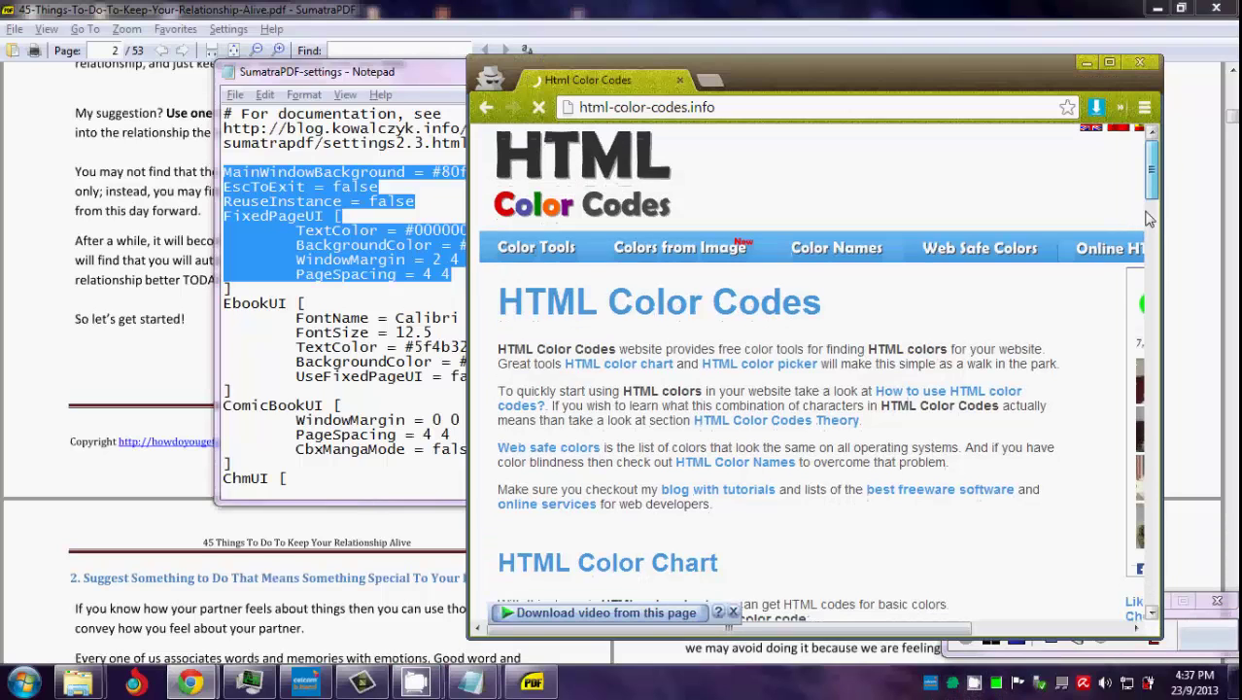
drag(1149, 229, 1171, 319)
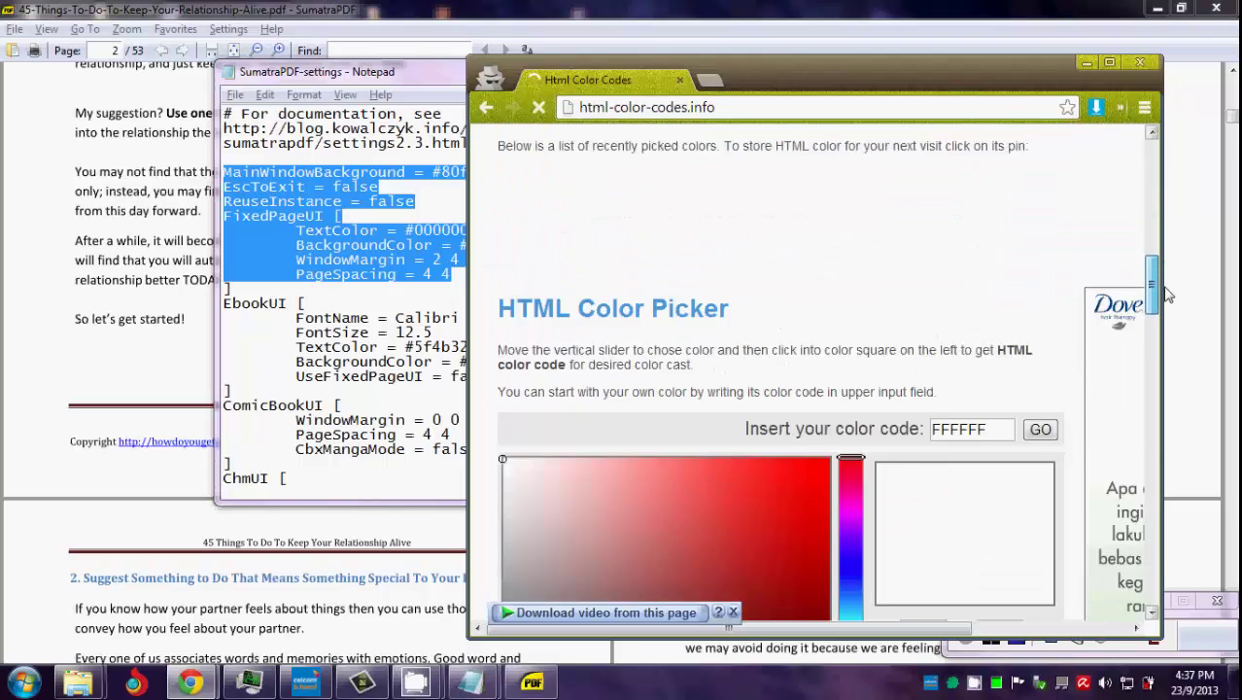
- Maximize Chrome and select the 000000 TextColor value in the settings file
click(1109, 62)
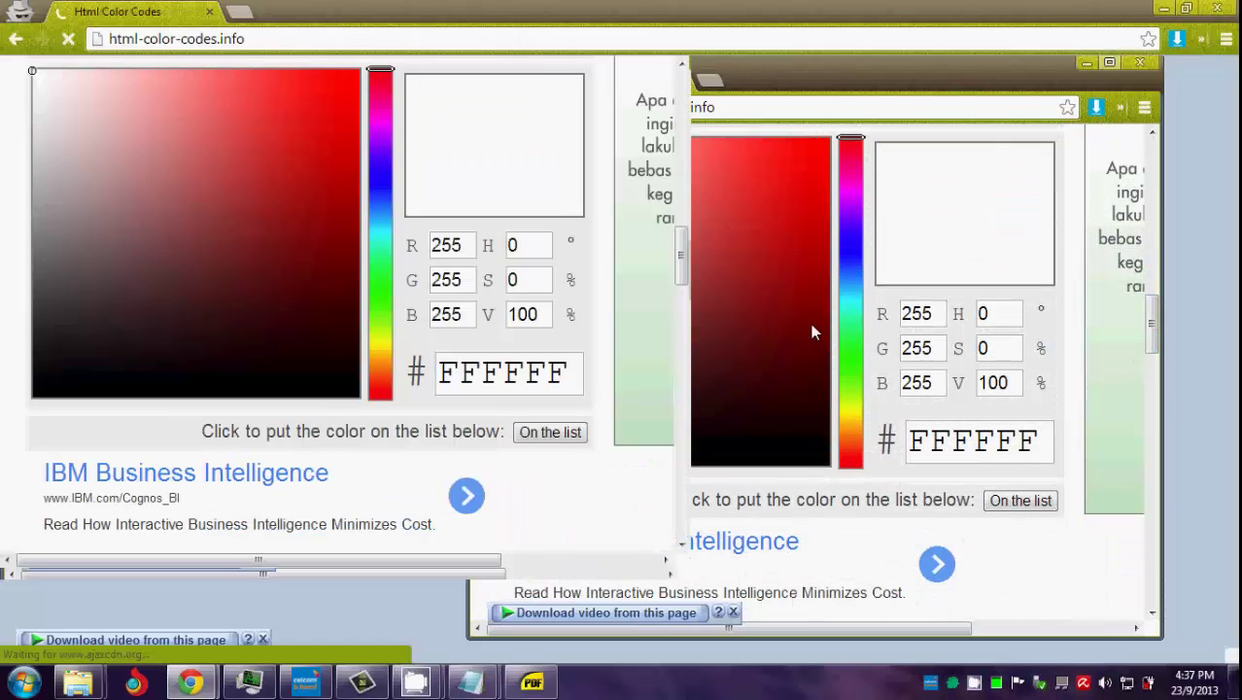
scroll(721, 627, up, 2)
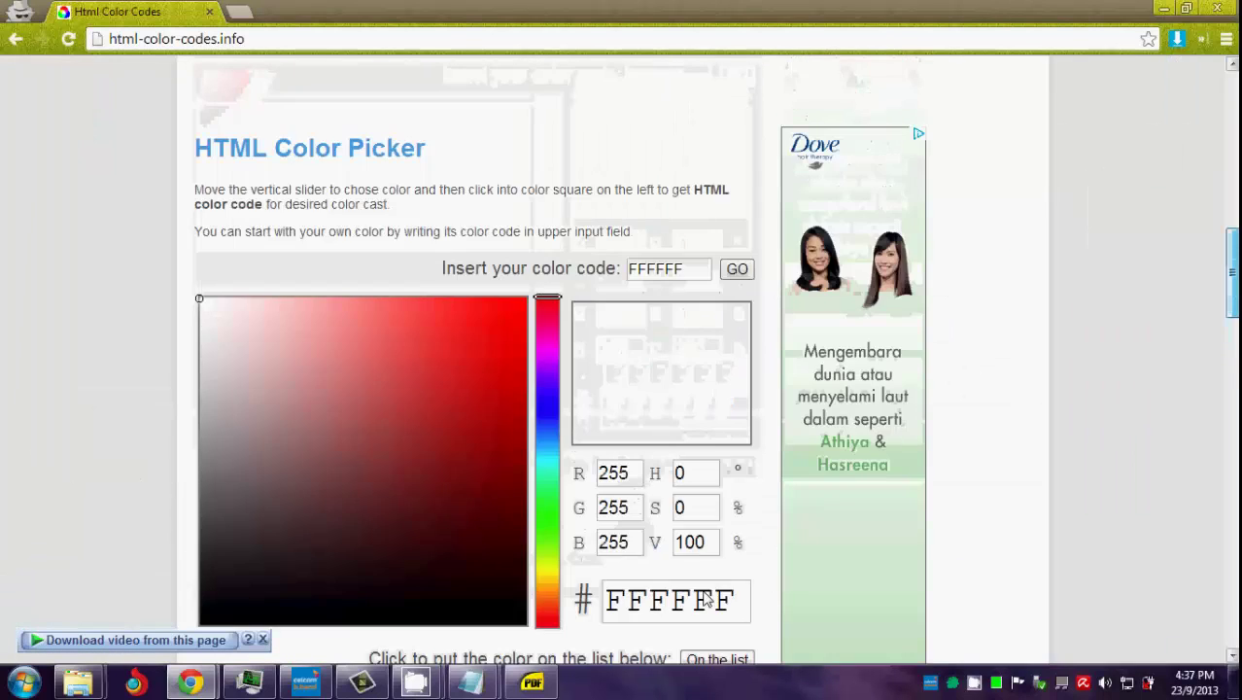
mouse_move(472, 682)
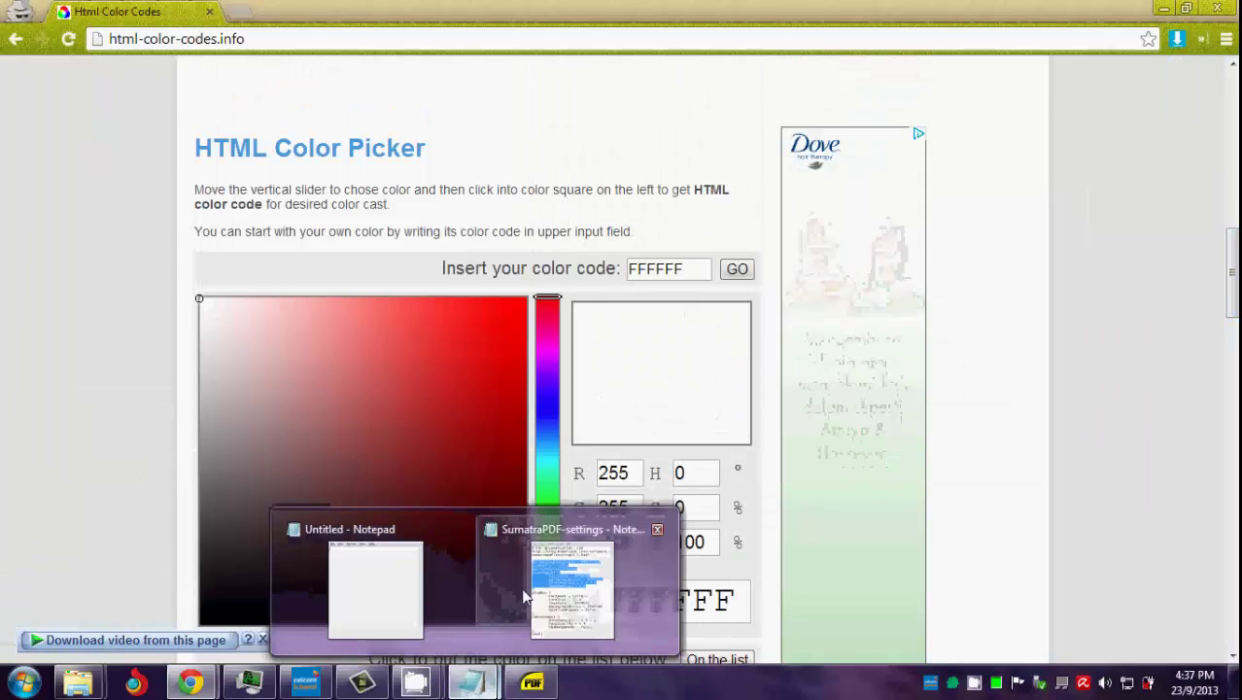
click(541, 595)
click(505, 246)
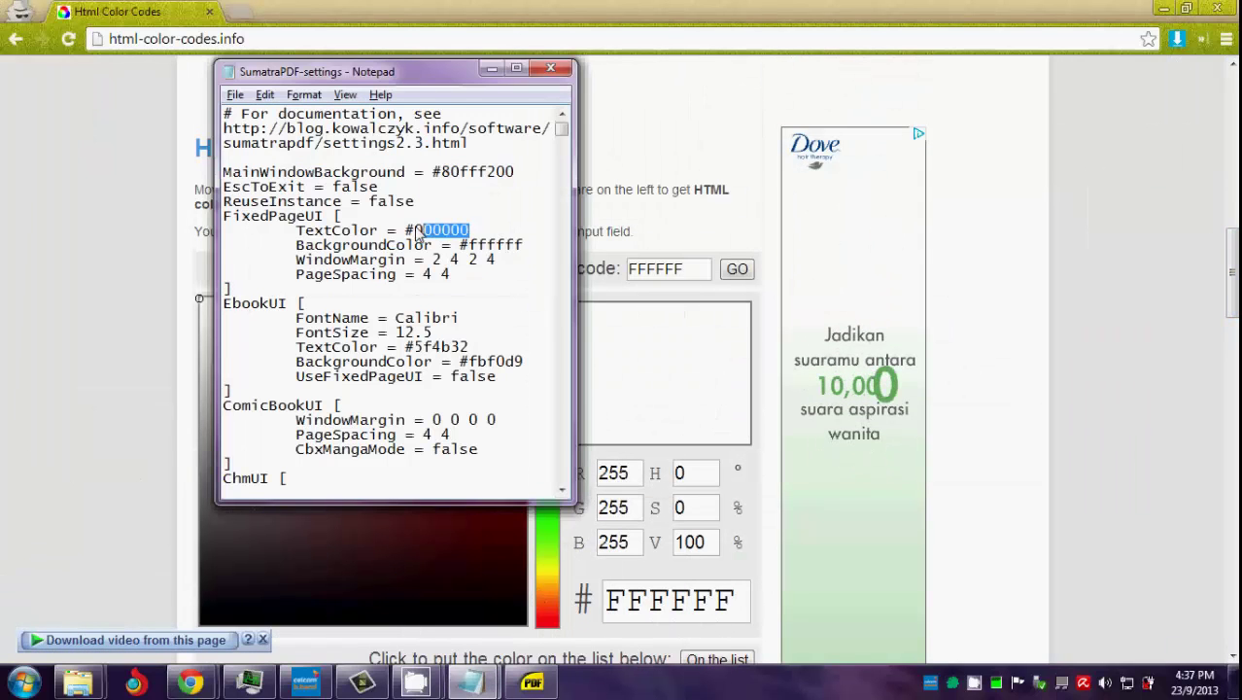
drag(472, 231, 409, 230)
key(ctrl+c)
click(654, 451)
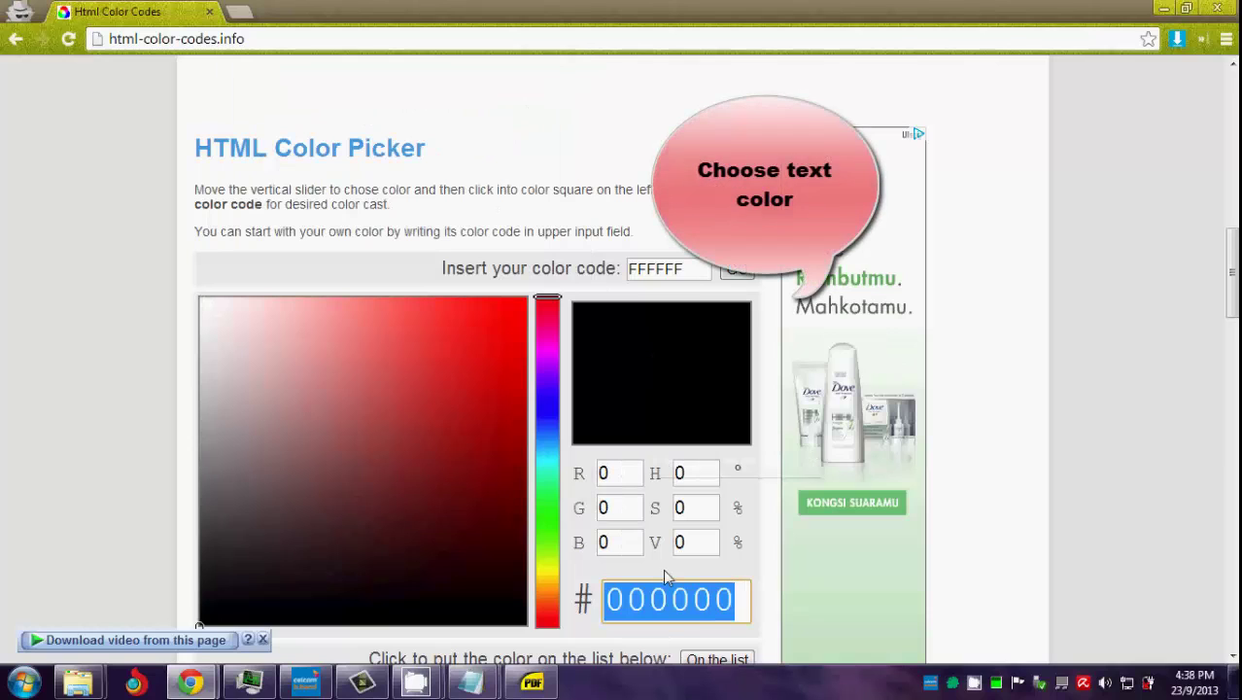
- Pick the deep blue 0E07CB in the colour picker and copy its hex code
click(450, 346)
click(423, 403)
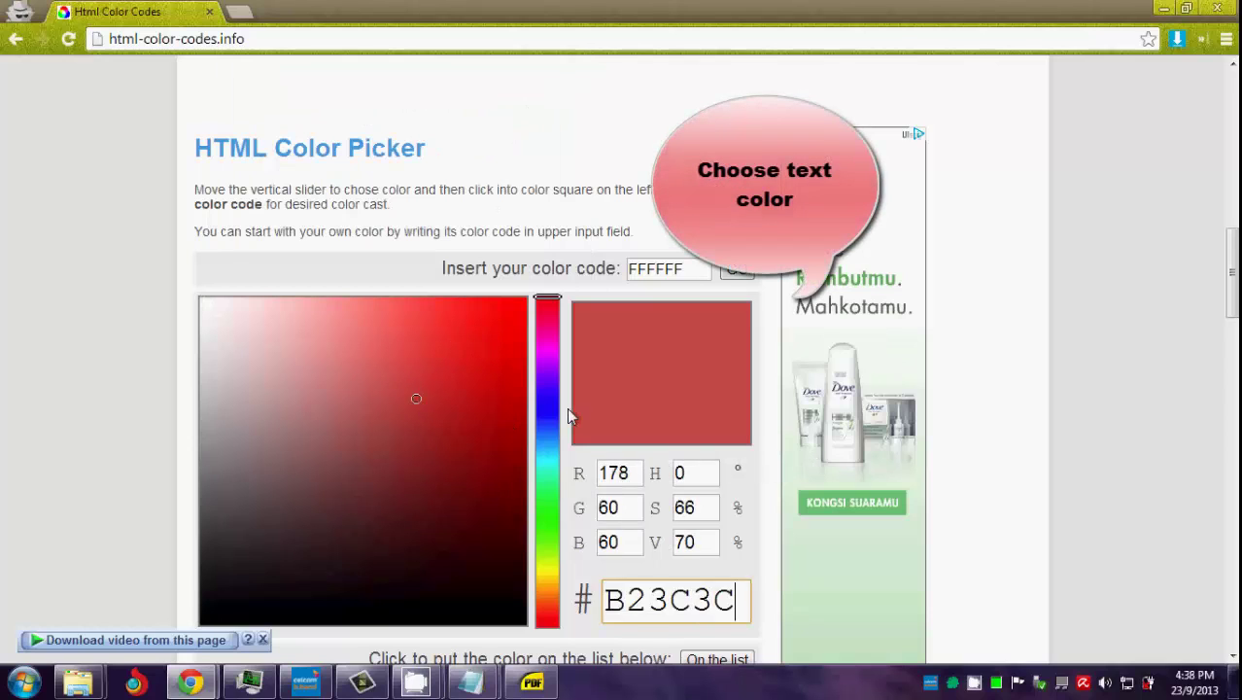
click(546, 413)
click(480, 355)
click(514, 366)
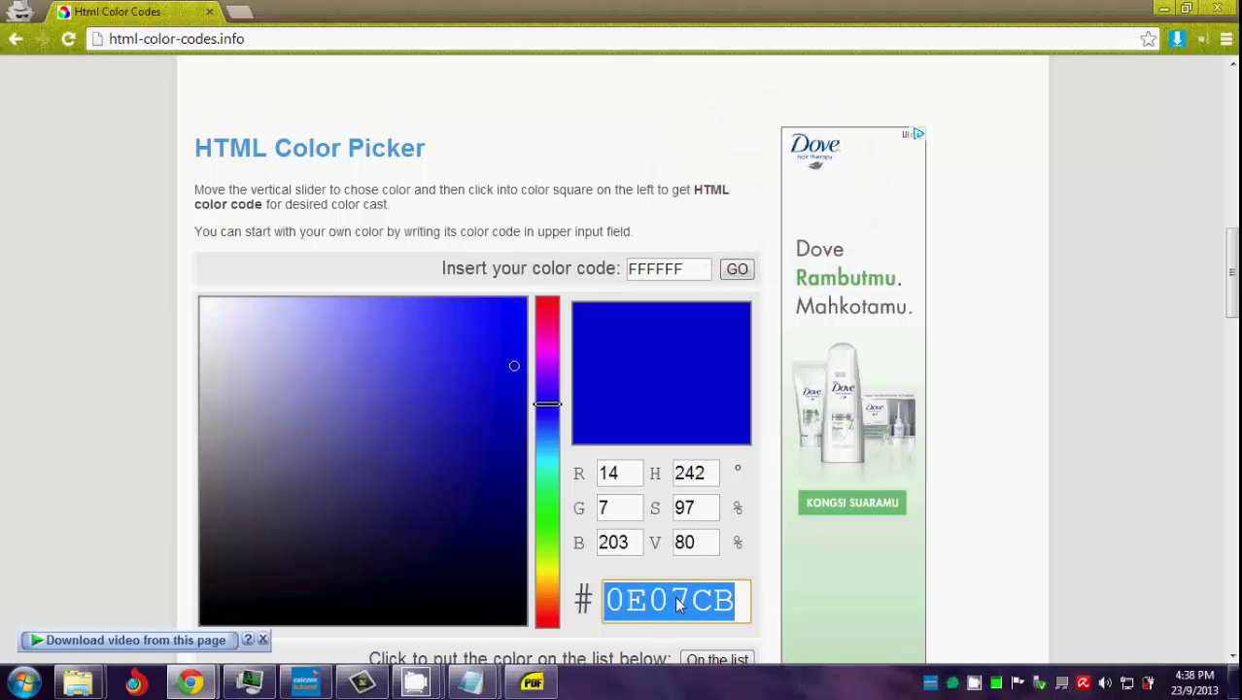
right_click(643, 603)
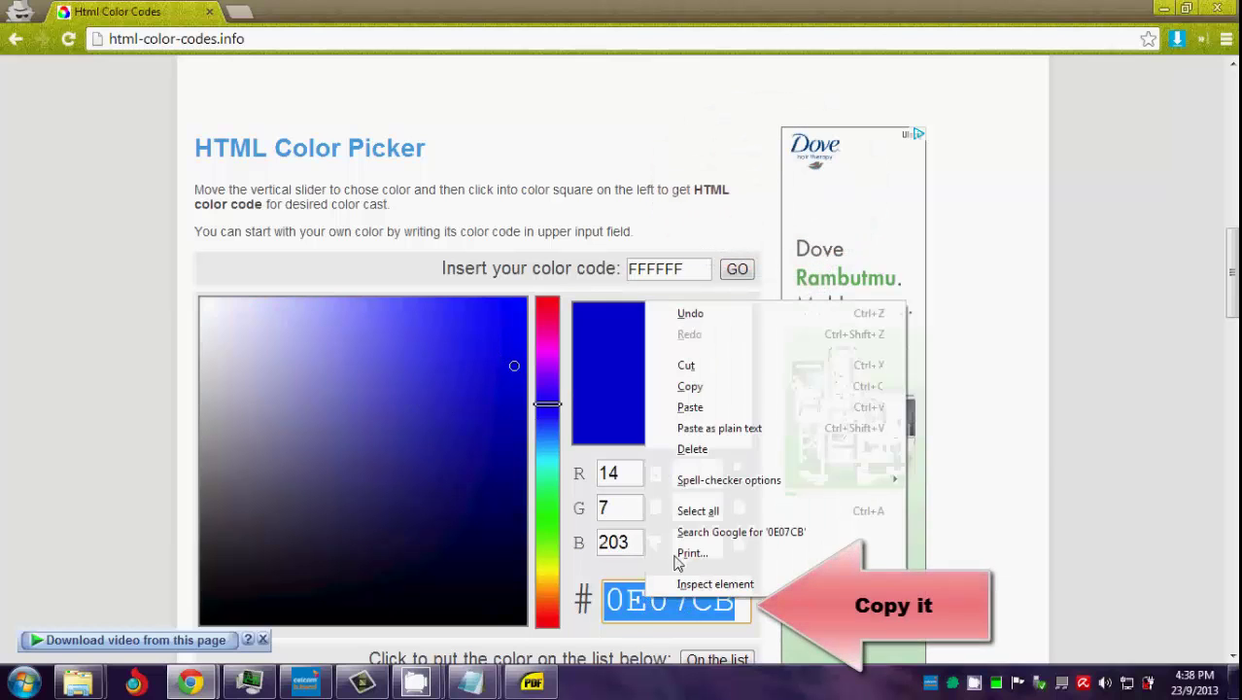
click(682, 386)
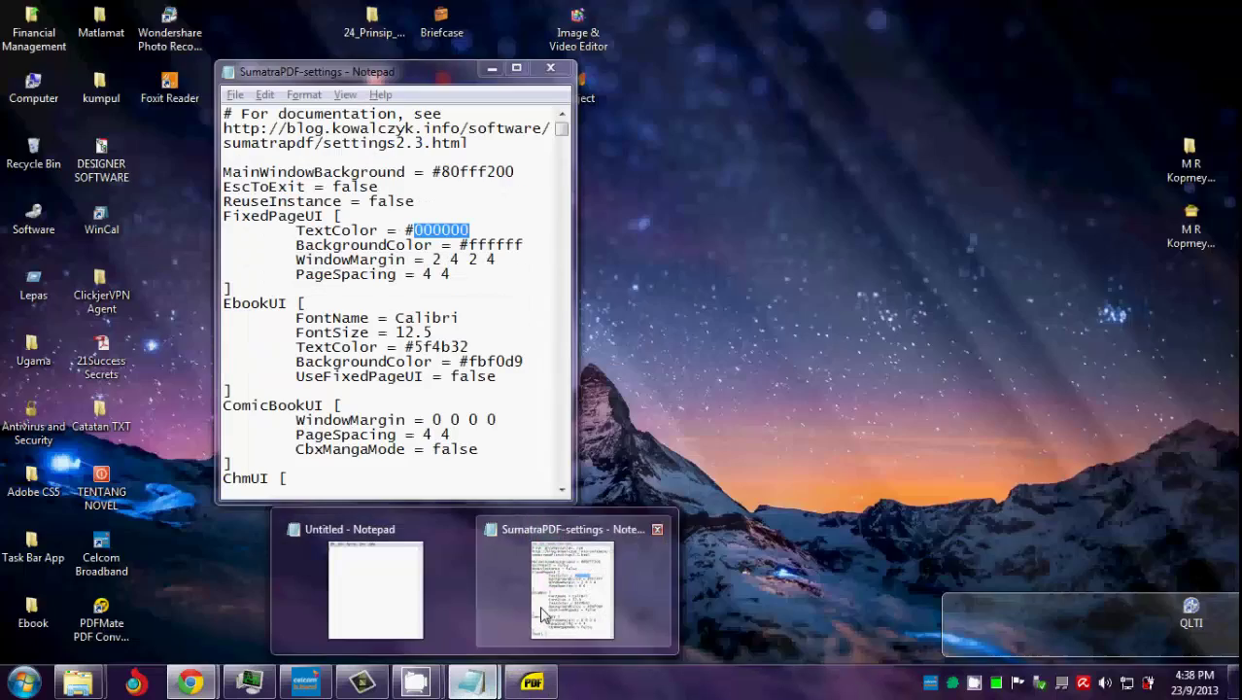
- Paste 0E07CB over 000000 as the fixed-page text colour
click(536, 531)
right_click(464, 230)
click(504, 305)
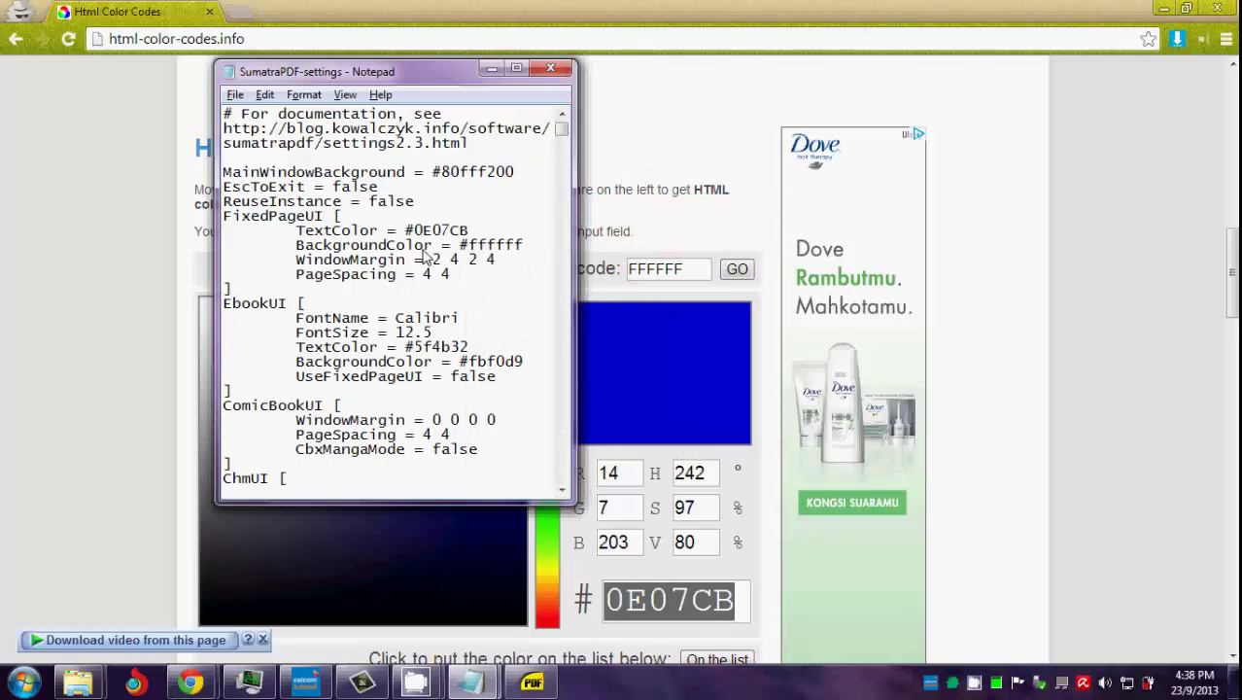
- Select the ffffff BackgroundColor value, then pick and copy light cyan 39F3F3
drag(297, 246, 518, 247)
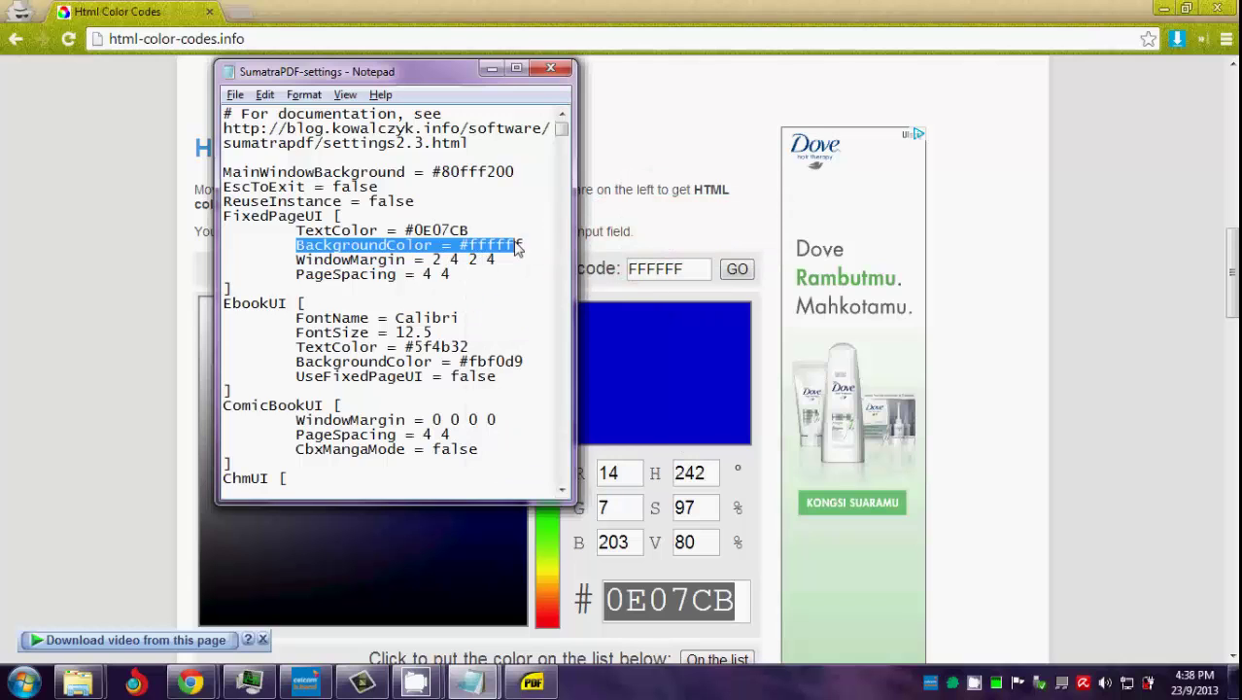
drag(340, 474, 215, 433)
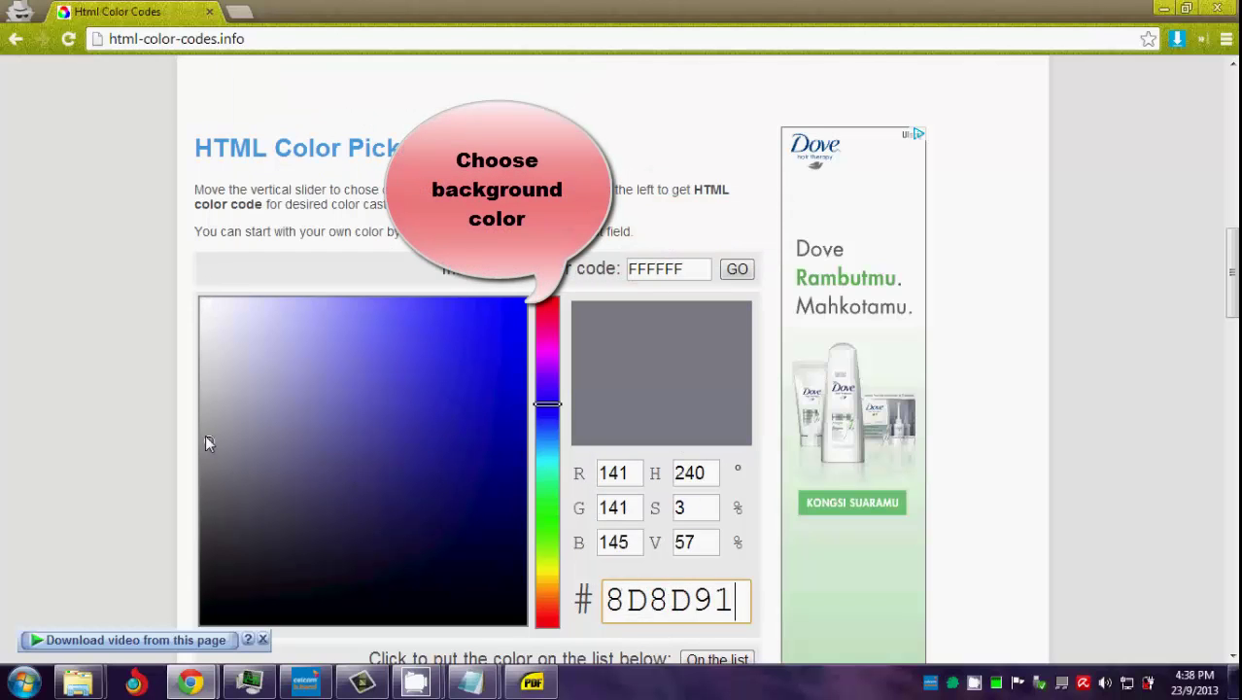
drag(547, 404, 548, 460)
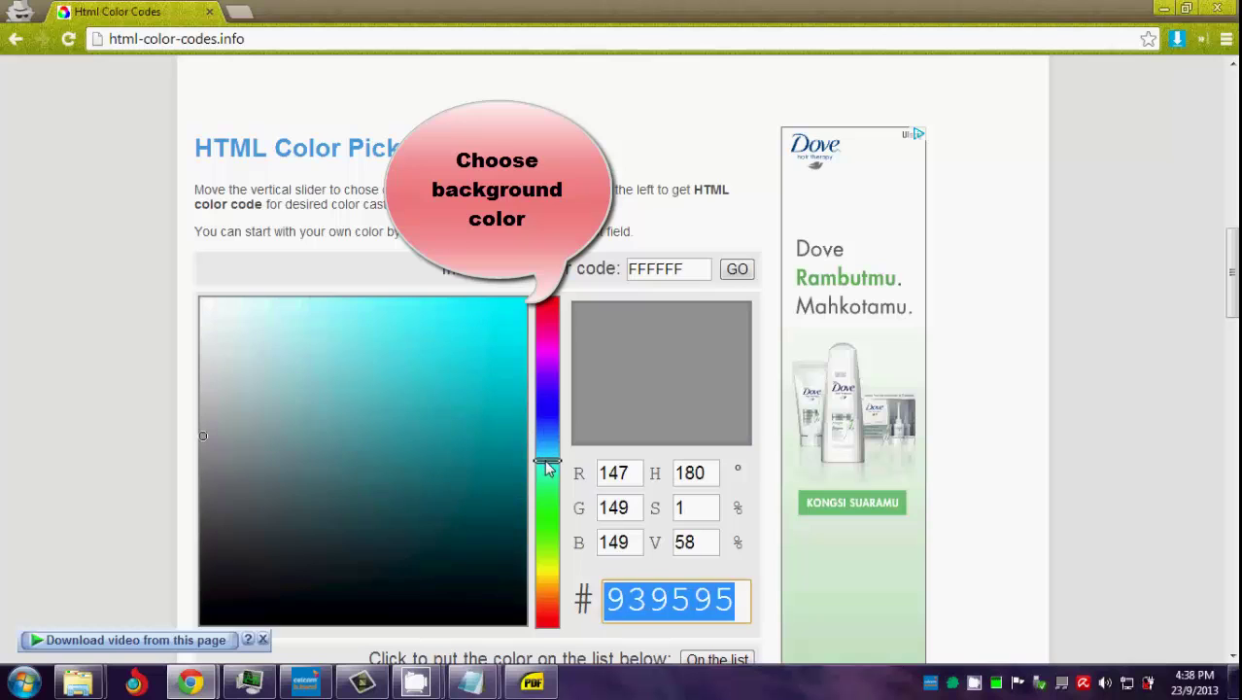
click(467, 381)
drag(491, 385, 449, 321)
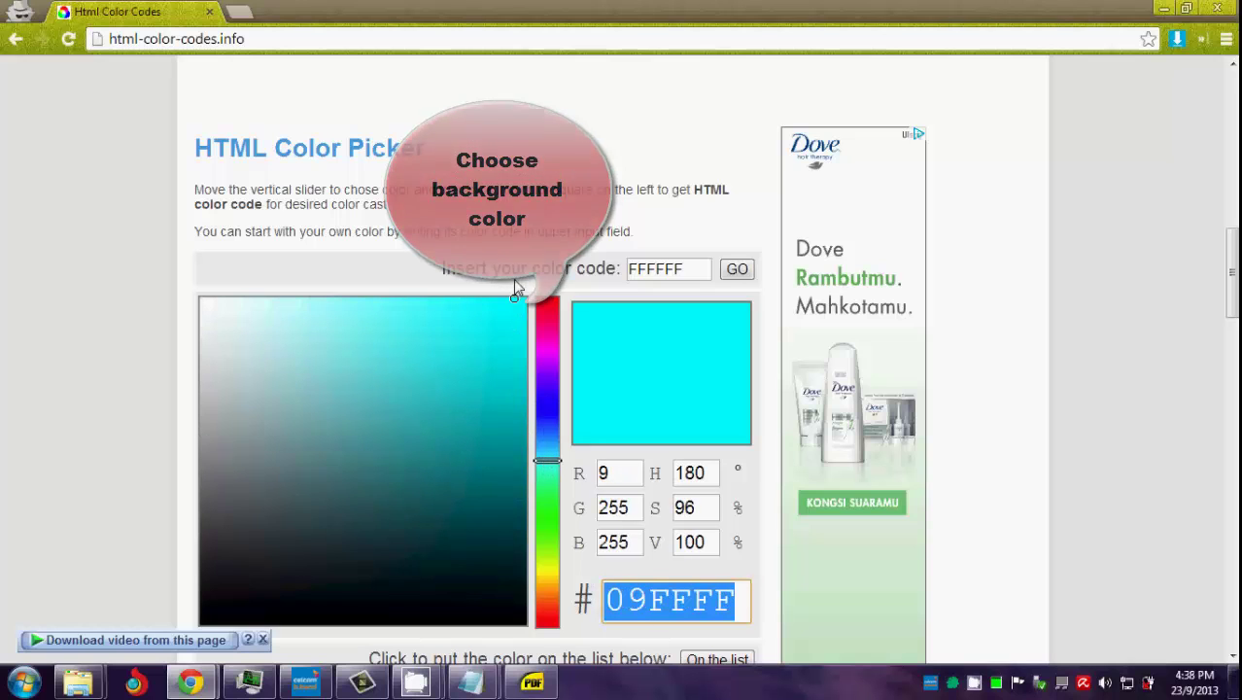
click(449, 314)
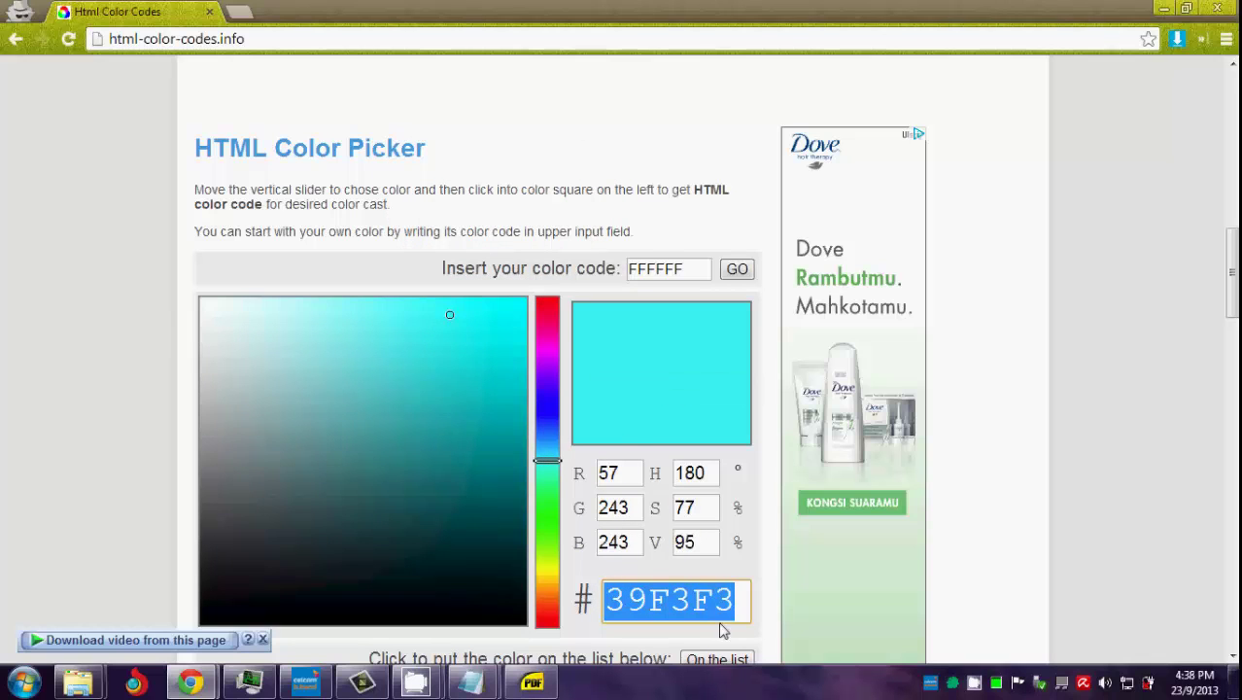
right_click(693, 607)
click(736, 395)
- Paste 39F3F3 over ffffff as the fixed-page background colour
mouse_move(470, 682)
click(564, 583)
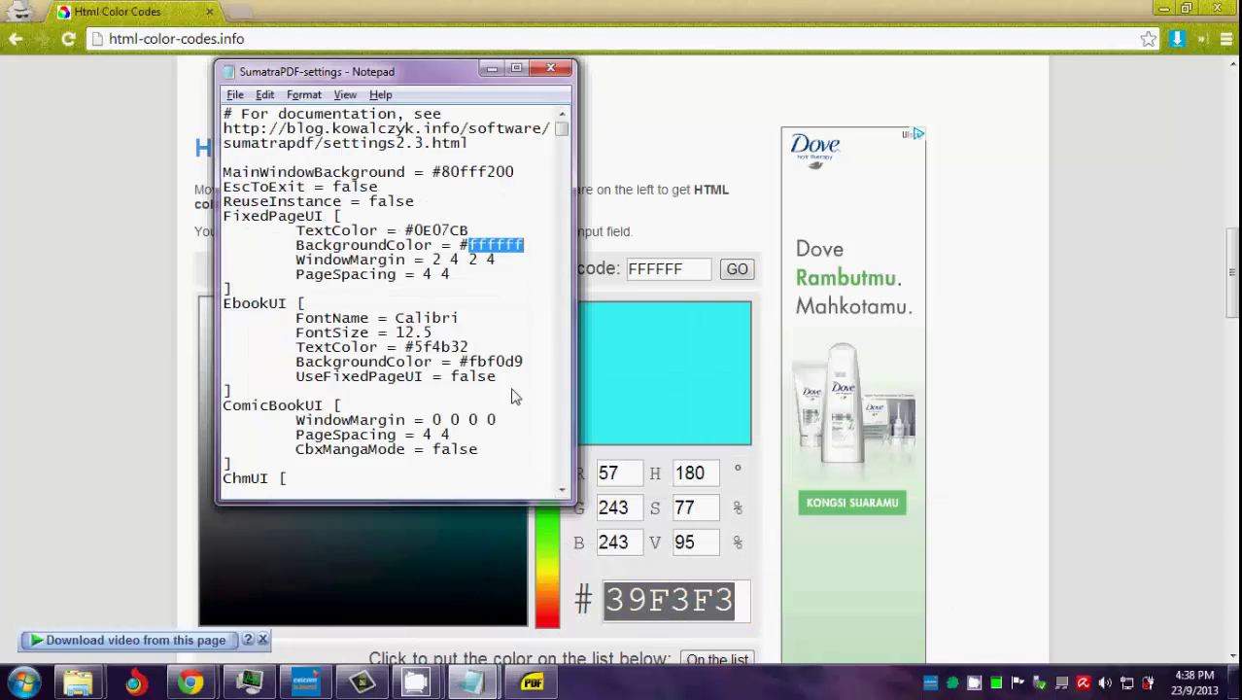
right_click(498, 249)
click(530, 338)
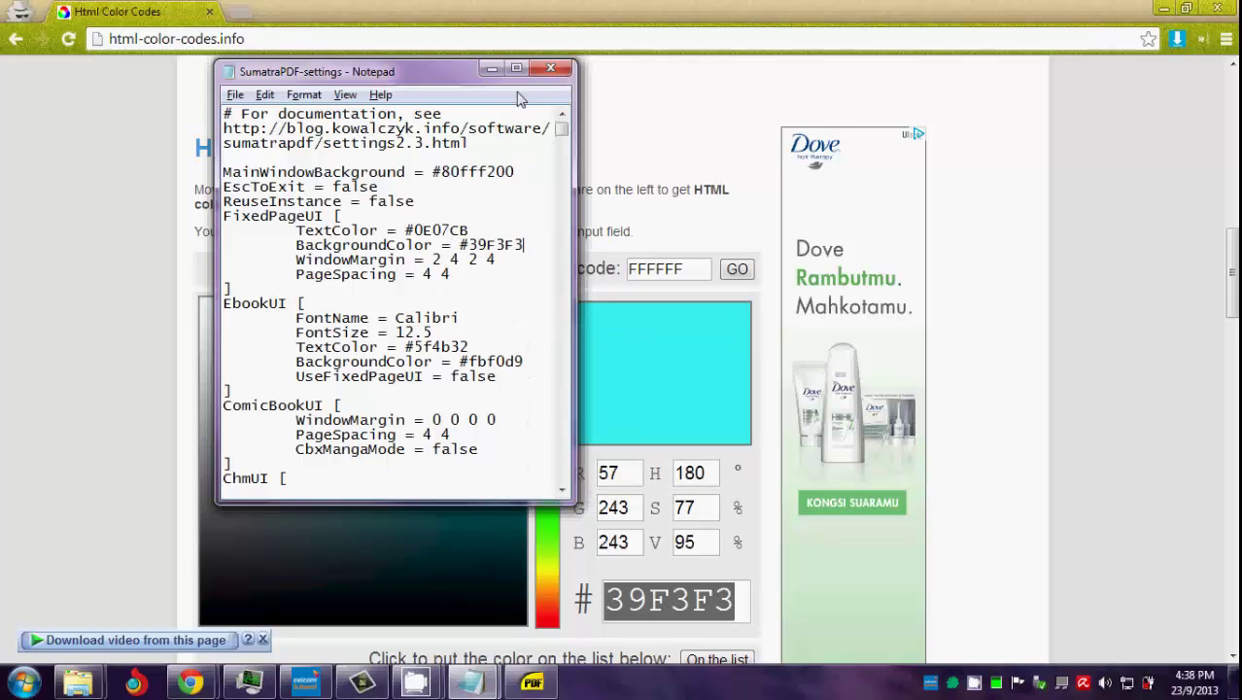
- Close the settings file in Notepad, saving the new colour values
click(551, 68)
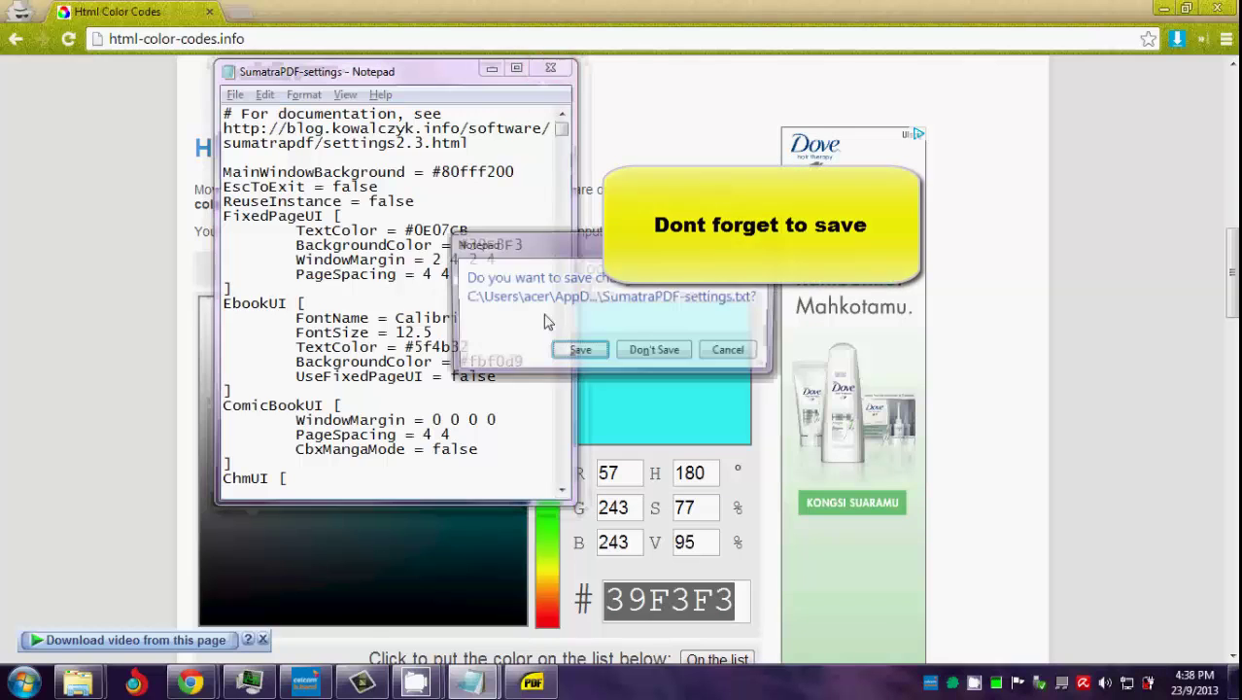
click(575, 352)
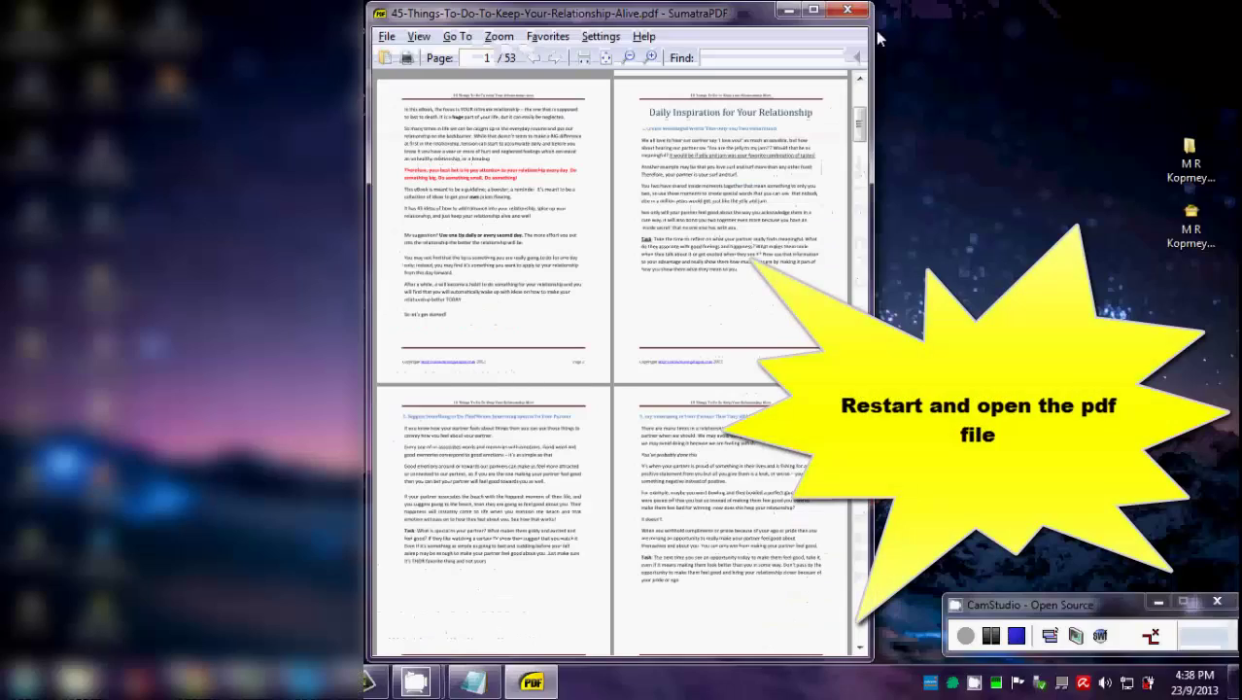
- Close SumatraPDF and reopen the 45-Things ebook from the Oct 2012 folder with it
click(814, 10)
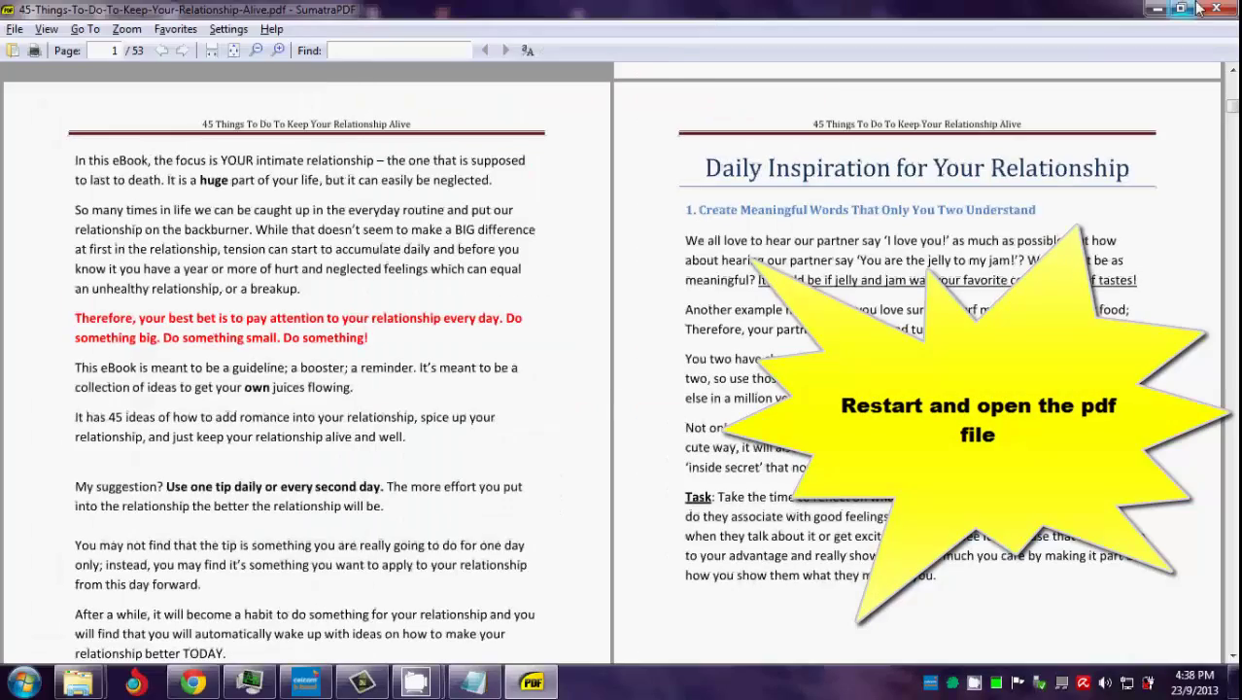
key(alt+F4)
mouse_move(78, 681)
click(107, 583)
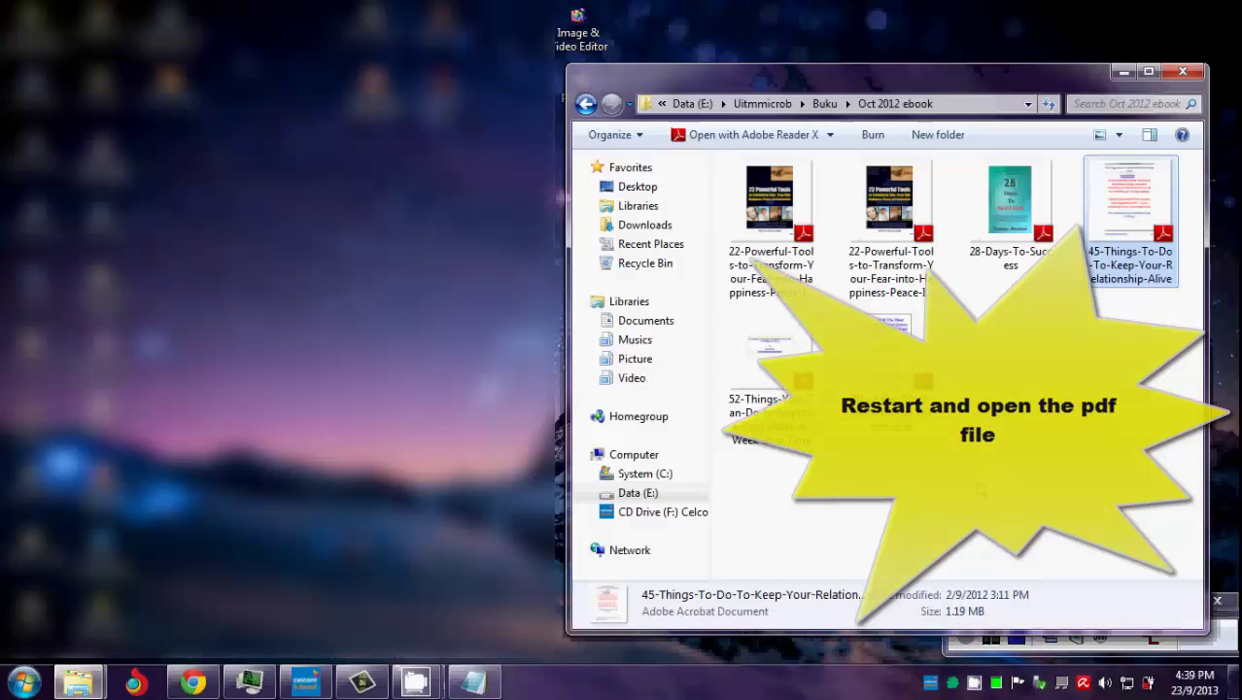
click(830, 135)
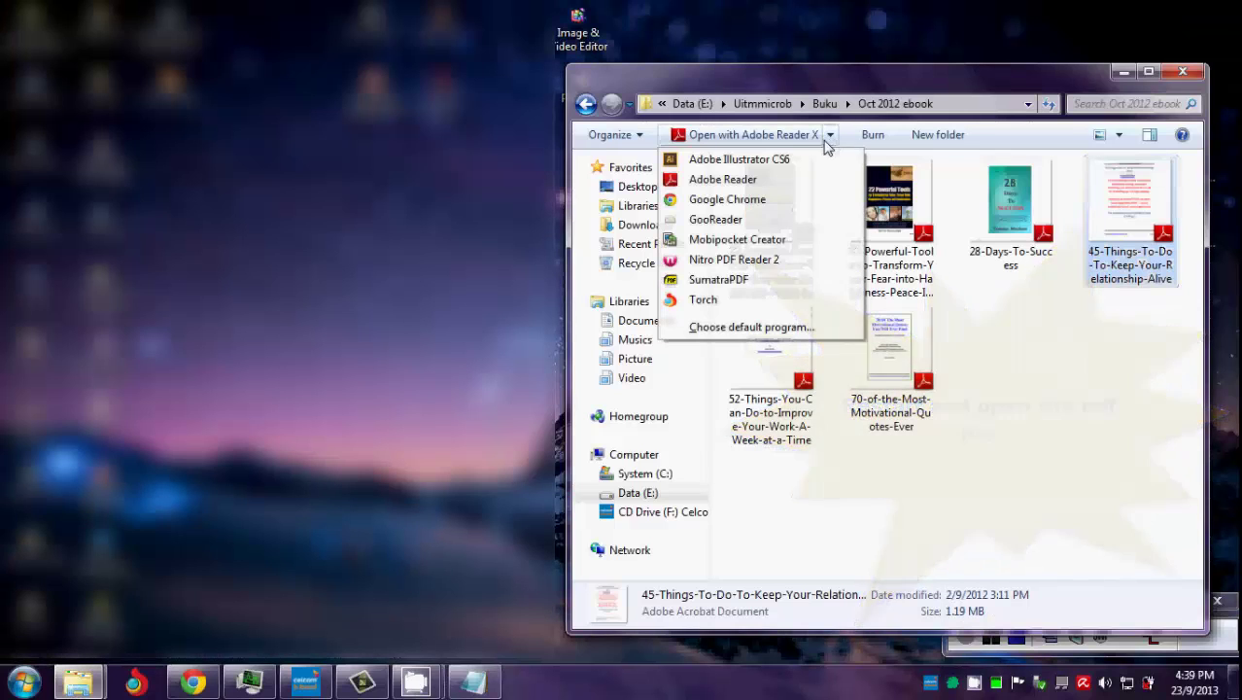
click(704, 281)
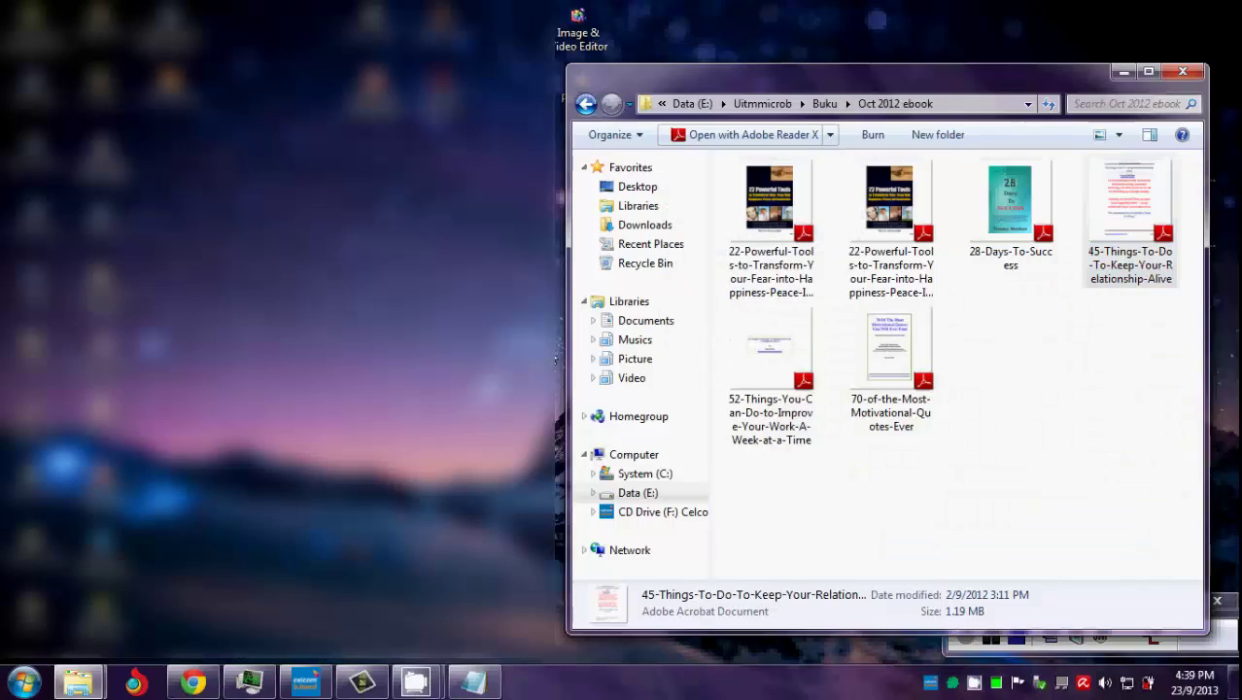
scroll(68, 226, up, 3)
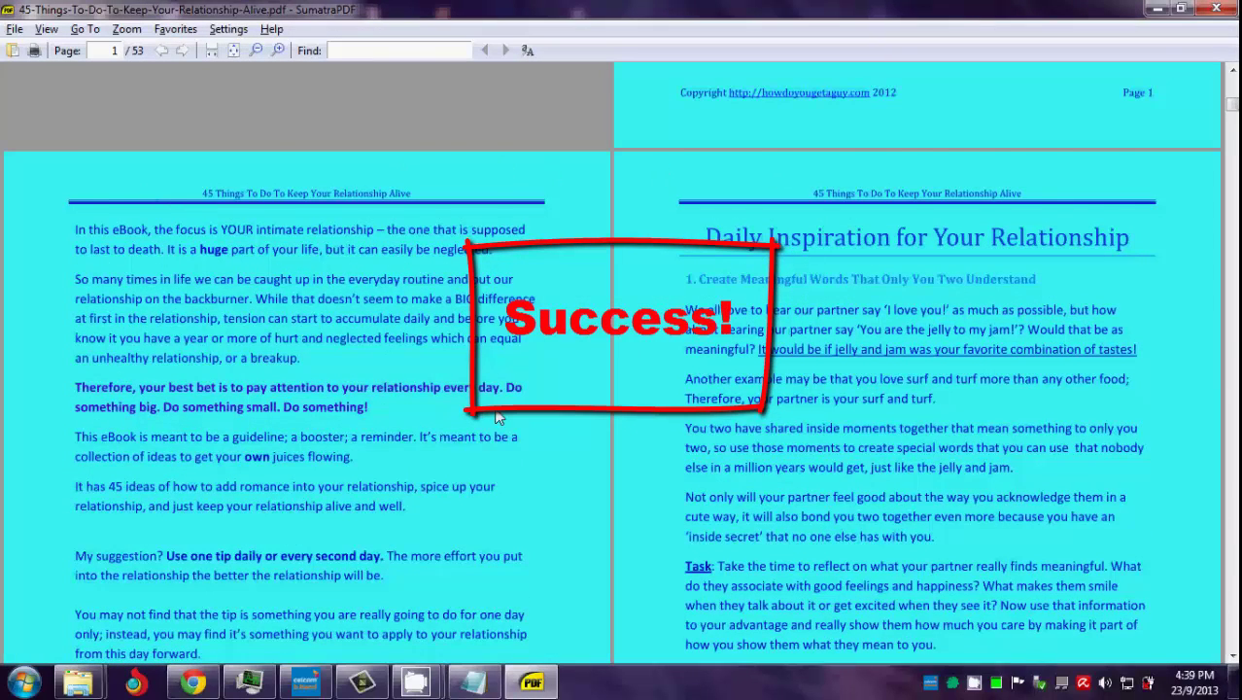
scroll(495, 416, down, 5)
scroll(828, 313, down, 8)
scroll(769, 497, down, 7)
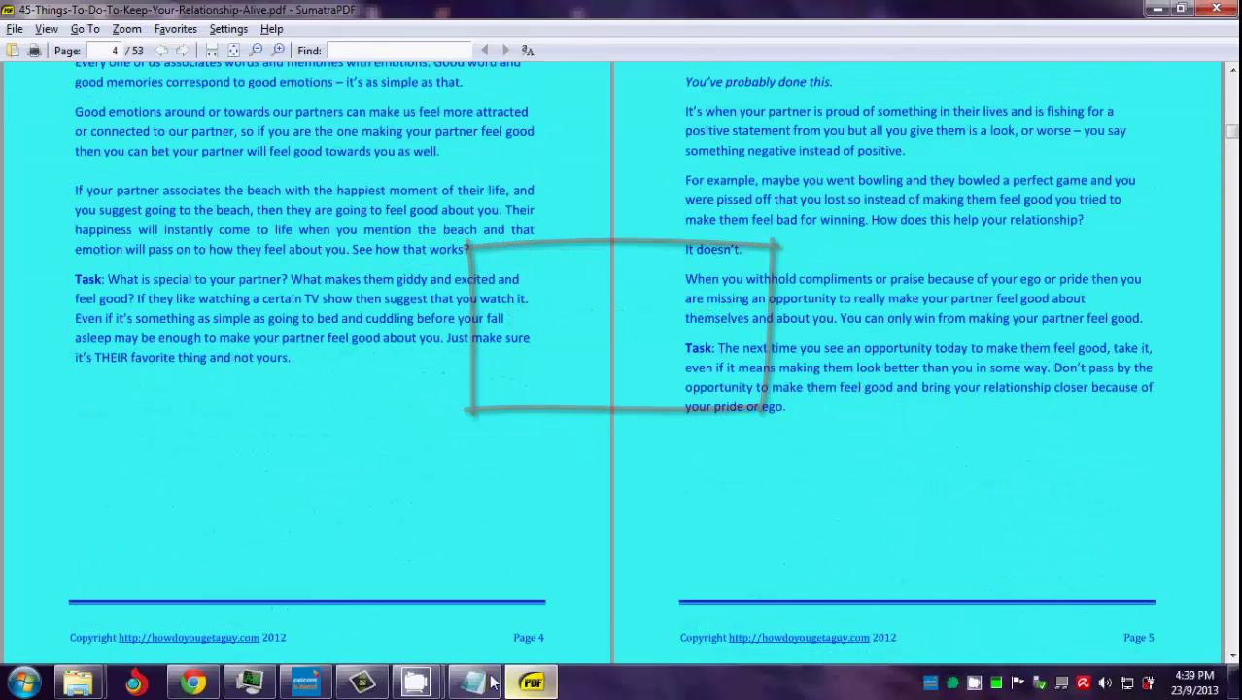